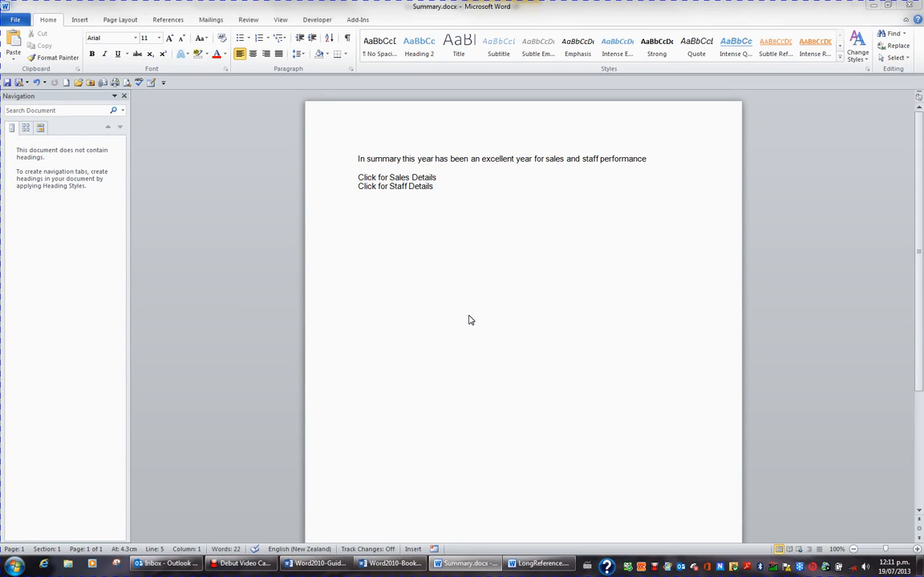
# Insert a hyperlink on the "Click for Sales Details" line that opens the existing file Sales.docx from the Desktop.
pyautogui.click(464, 253)
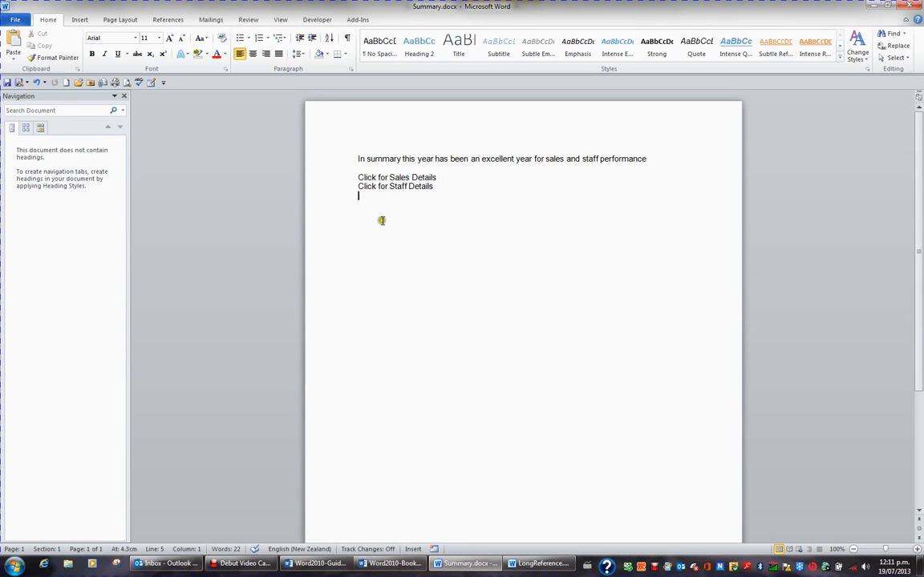
pyautogui.click(334, 179)
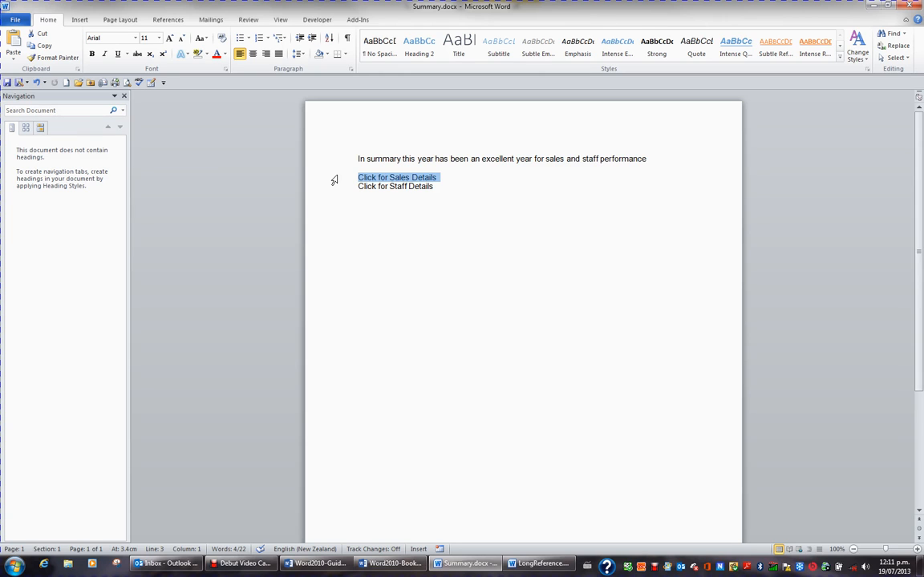
pyautogui.click(80, 20)
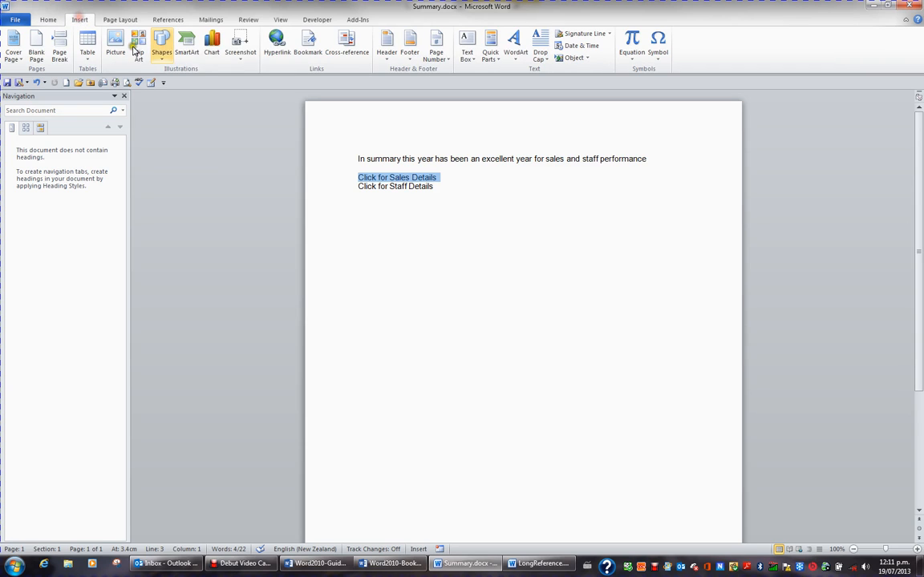
pyautogui.click(277, 47)
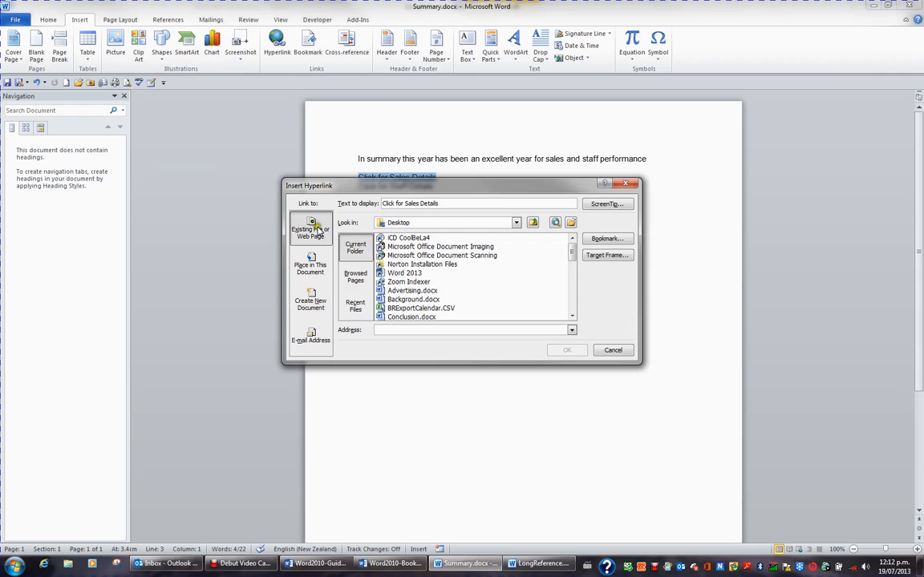
pyautogui.click(572, 260)
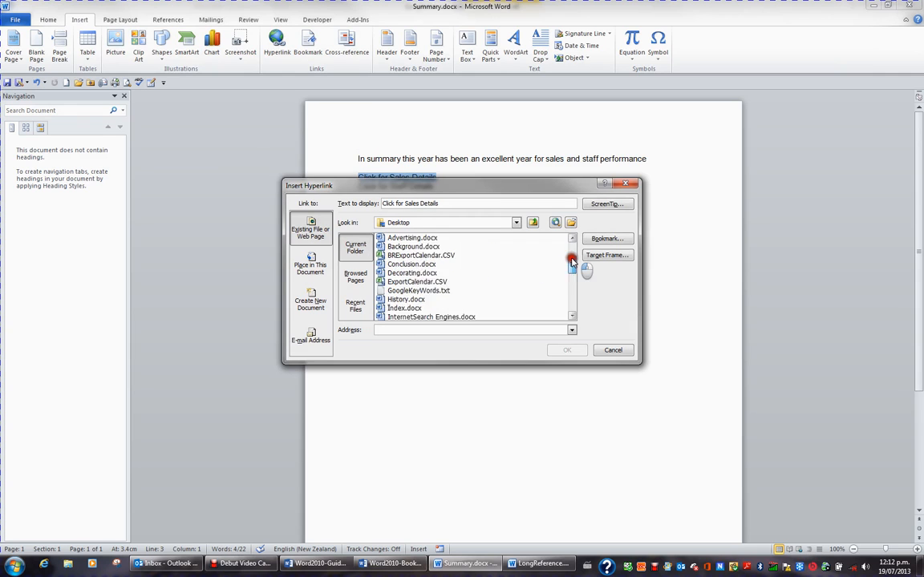
pyautogui.moveTo(572, 260); pyautogui.dragTo(571, 307)
pyautogui.click(413, 255)
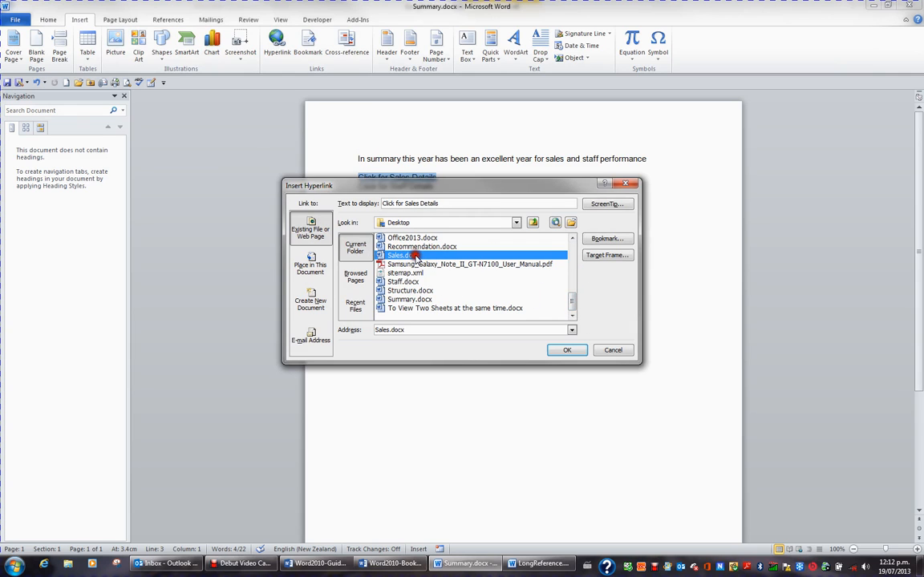
pyautogui.click(569, 350)
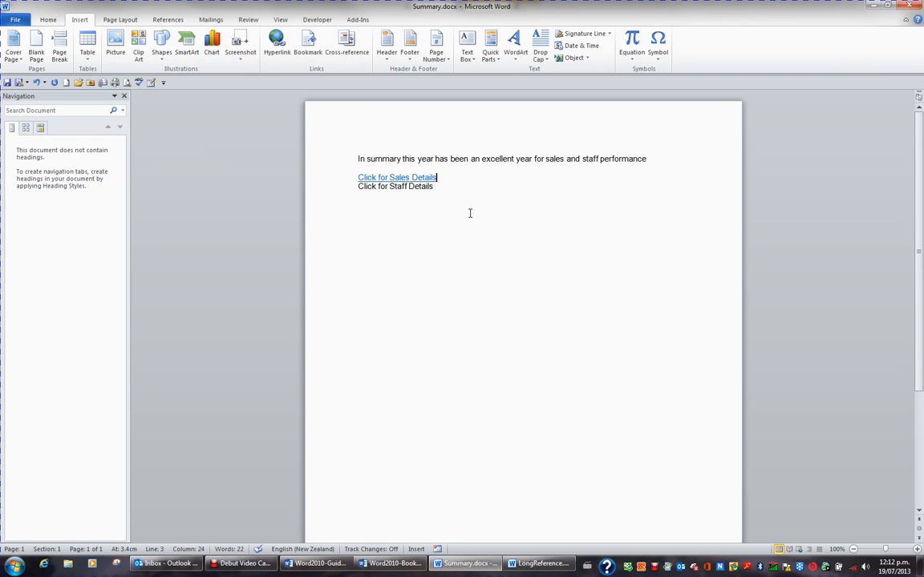
# Follow the sales link and add the line "Click to return to the Summary" below the sales figures in Sales.docx.
pyautogui.moveTo(433, 178)
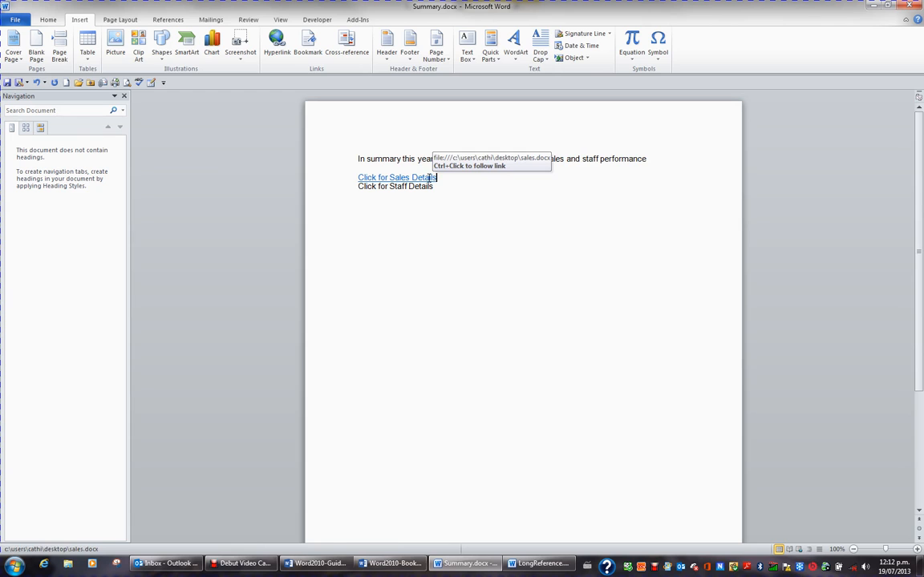
pyautogui.keyDown('ctrl'); pyautogui.click(429, 178); pyautogui.keyUp('ctrl')
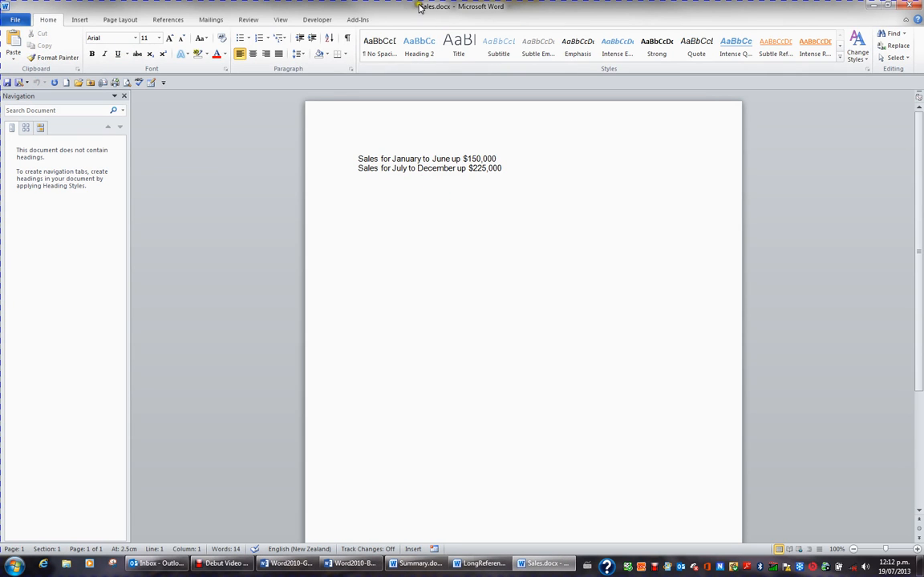
pyautogui.click(464, 189)
pyautogui.press('Return')
pyautogui.write('Click to return to the S')
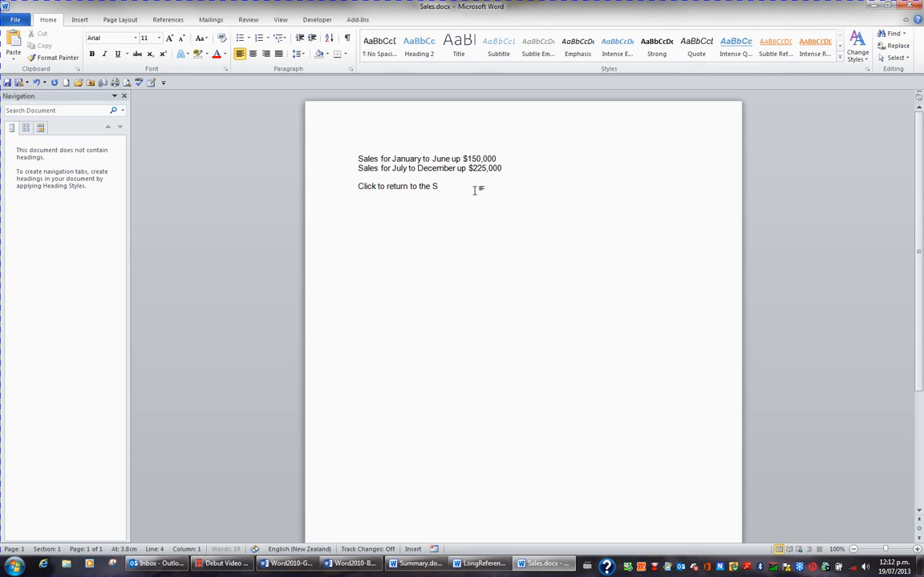
pyautogui.write('ummary')
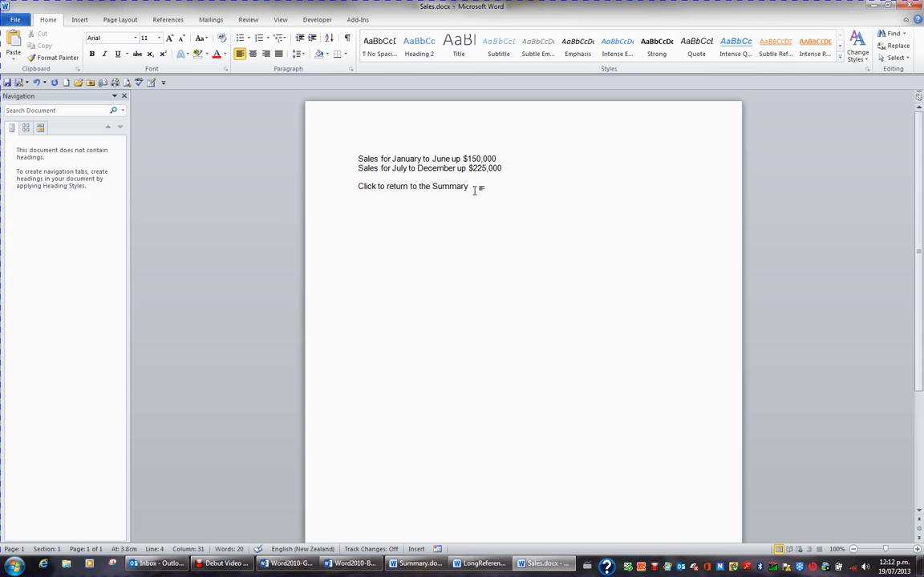
# Hyperlink the "Click to return to the Summary" line in Sales.docx to the existing file Summary.docx.
pyautogui.tripleClick(474, 190)
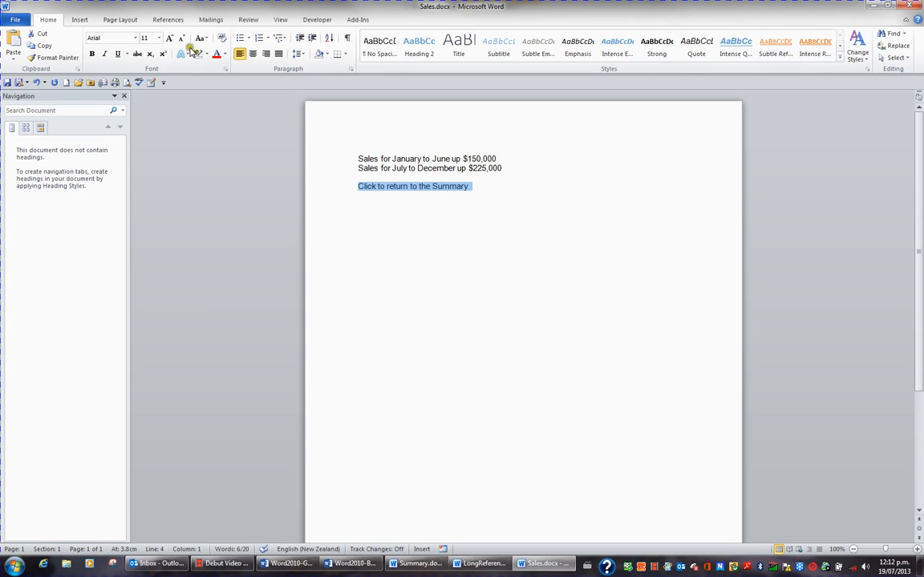
pyautogui.click(83, 21)
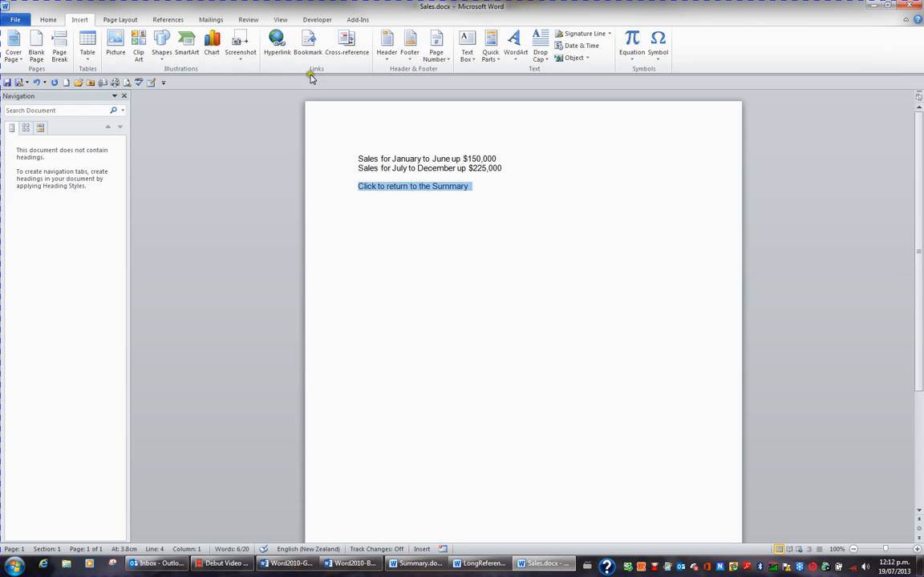
pyautogui.click(277, 45)
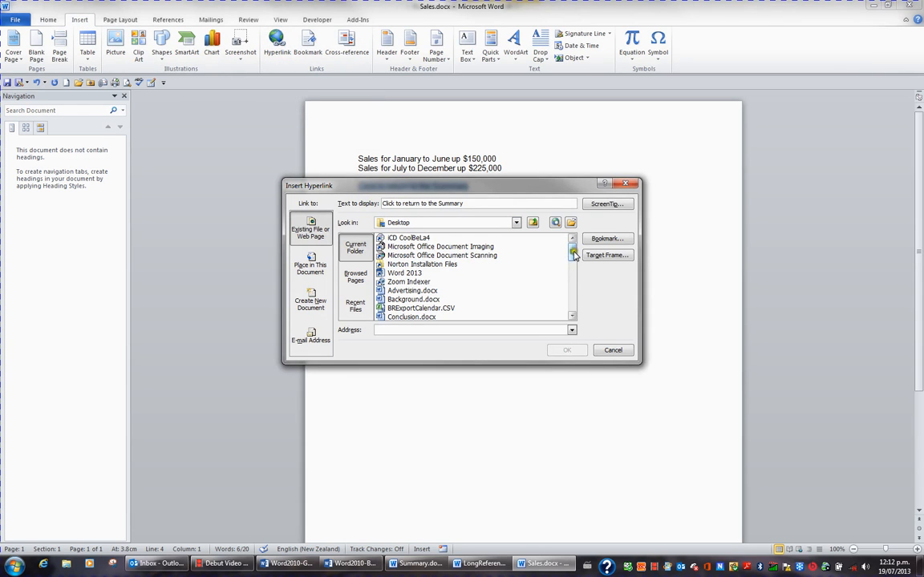
pyautogui.moveTo(571, 250); pyautogui.dragTo(576, 303)
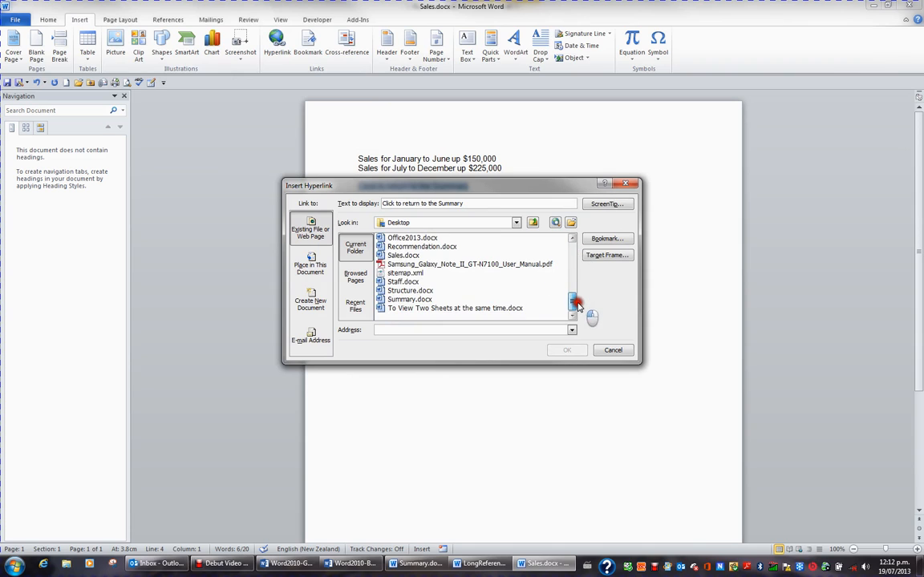
pyautogui.click(413, 299)
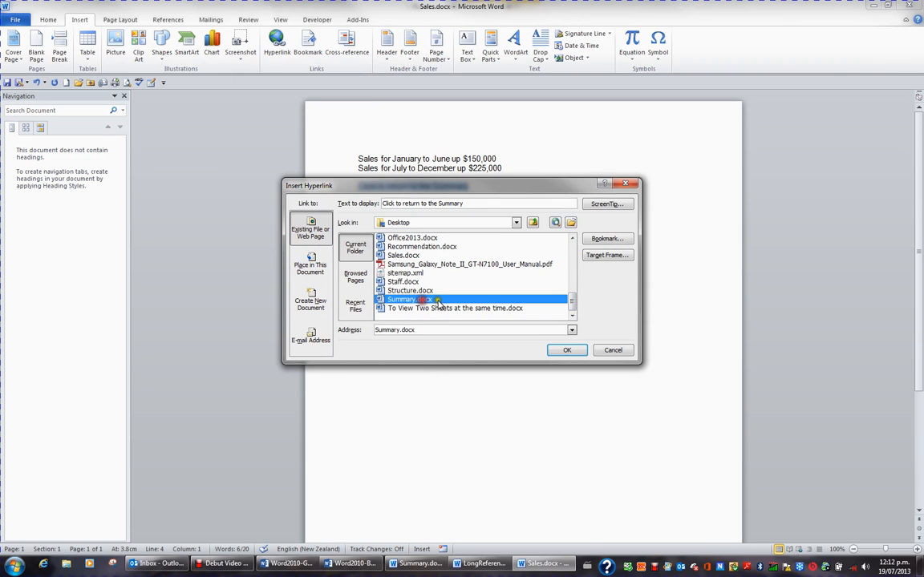
pyautogui.click(564, 350)
# Follow the link back to Summary.docx and hyperlink the "Click for Staff Details" line to the existing file Staff.docx.
pyautogui.moveTo(443, 187)
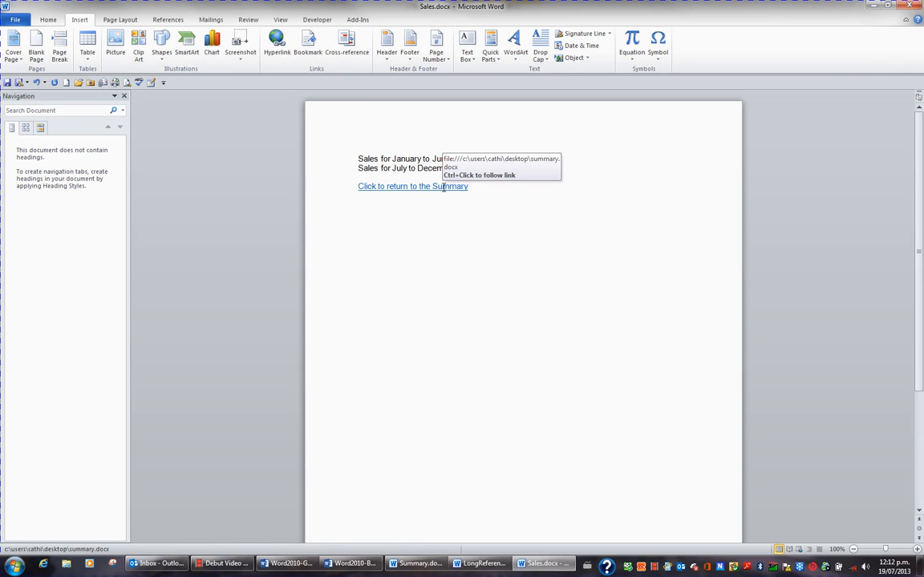
pyautogui.keyDown('ctrl'); pyautogui.click(443, 187); pyautogui.keyUp('ctrl')
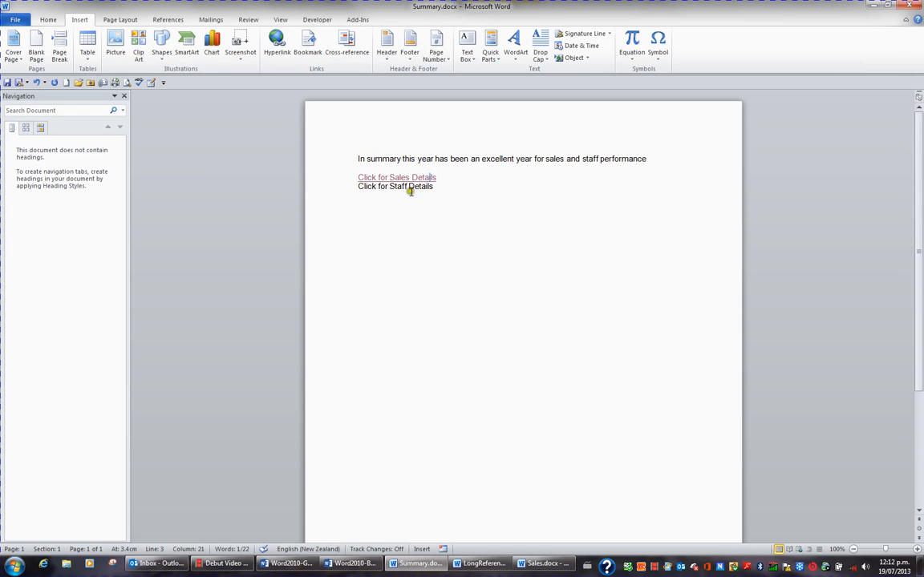
pyautogui.click(333, 190)
pyautogui.click(276, 48)
pyautogui.click(572, 257)
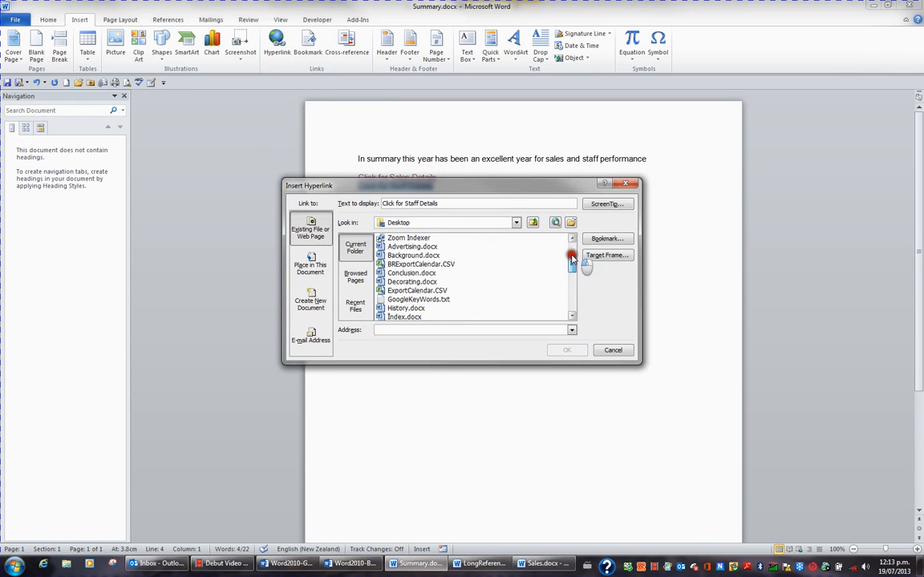
pyautogui.moveTo(572, 257); pyautogui.dragTo(574, 303)
pyautogui.click(407, 281)
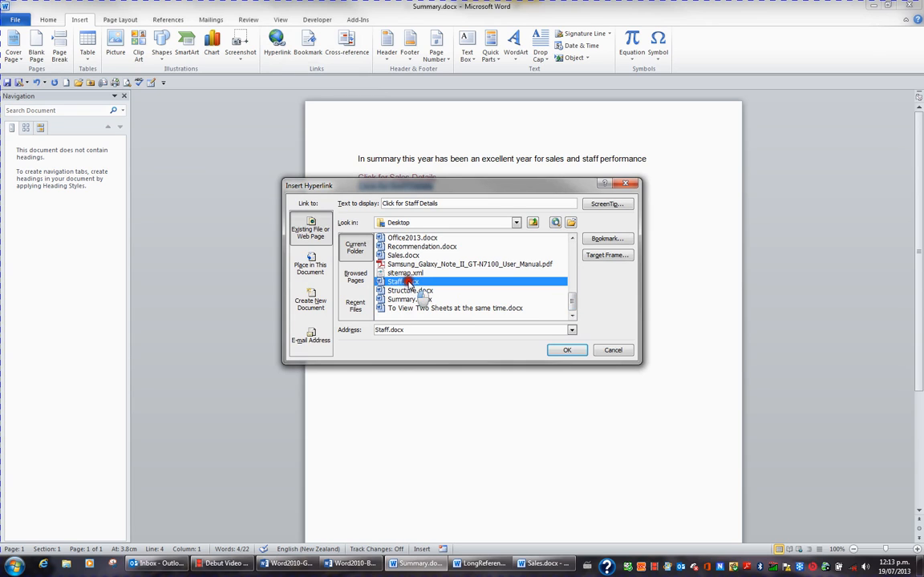
pyautogui.click(567, 350)
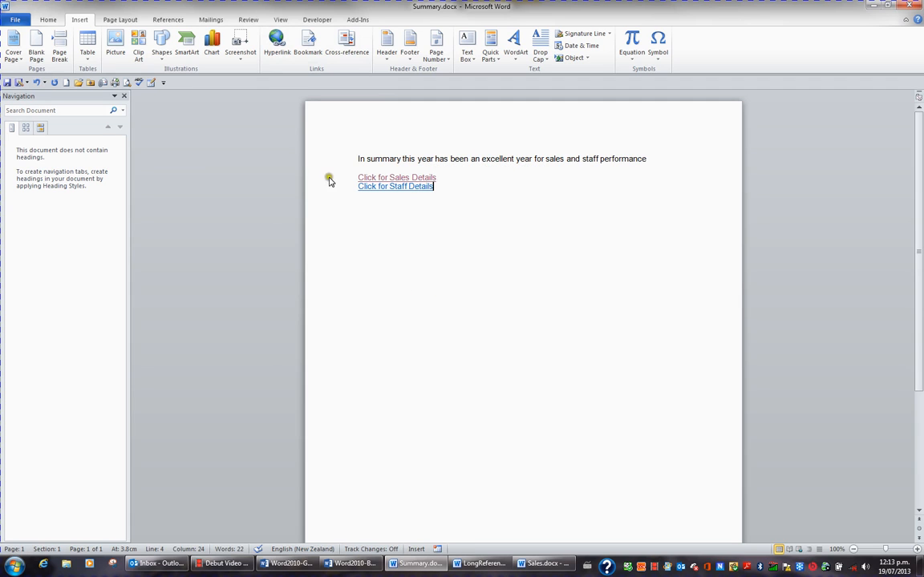
# Turn off the advanced editing option "Use CTRL + Click to follow hyperlink" in the Word options.
pyautogui.click(20, 21)
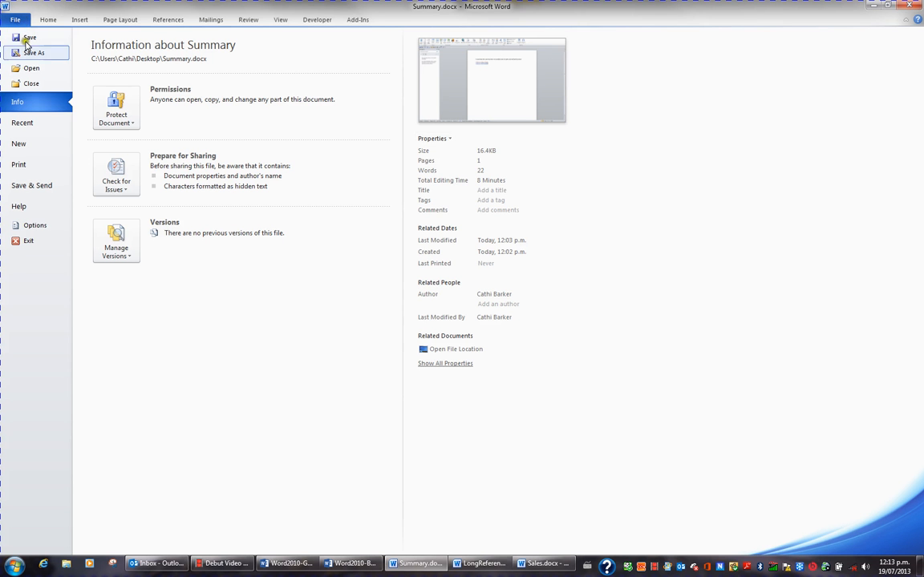
pyautogui.click(34, 226)
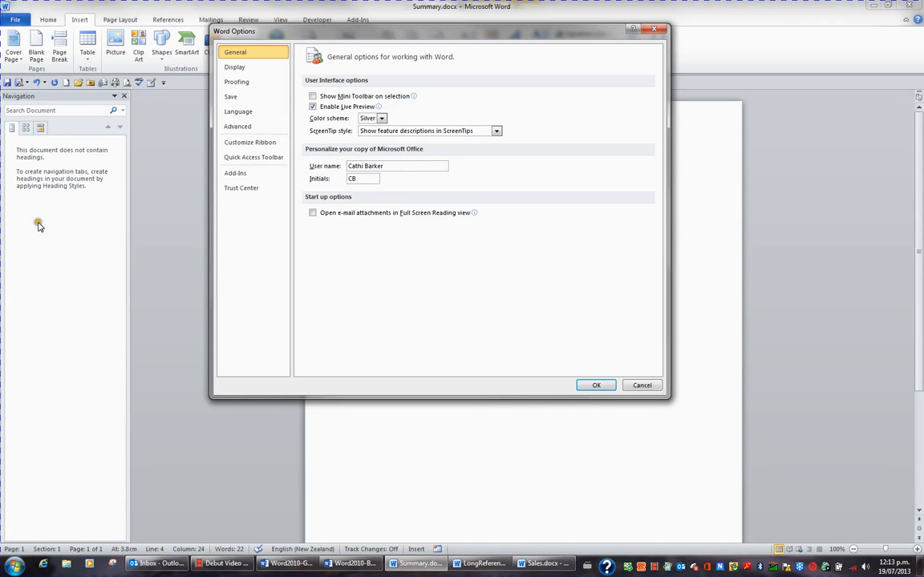
pyautogui.click(239, 128)
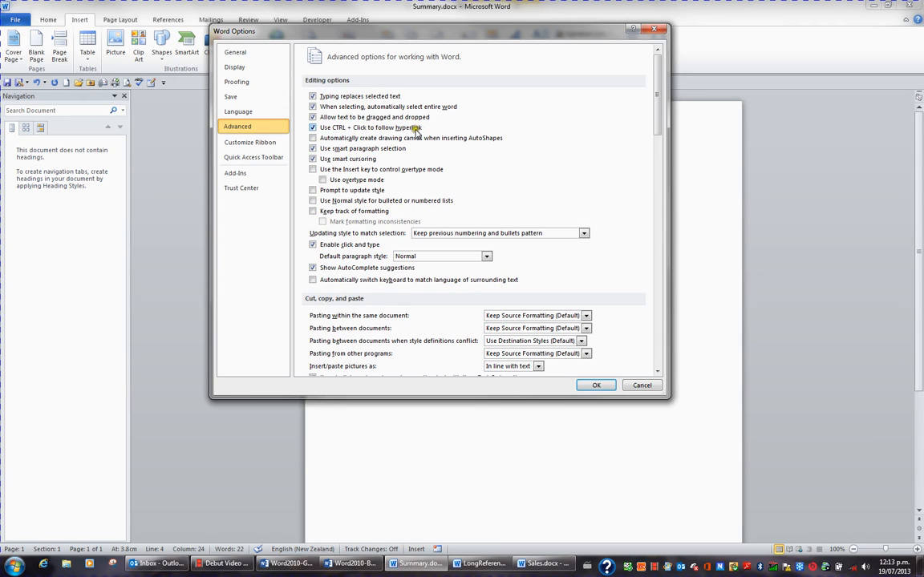
pyautogui.click(330, 129)
pyautogui.click(594, 384)
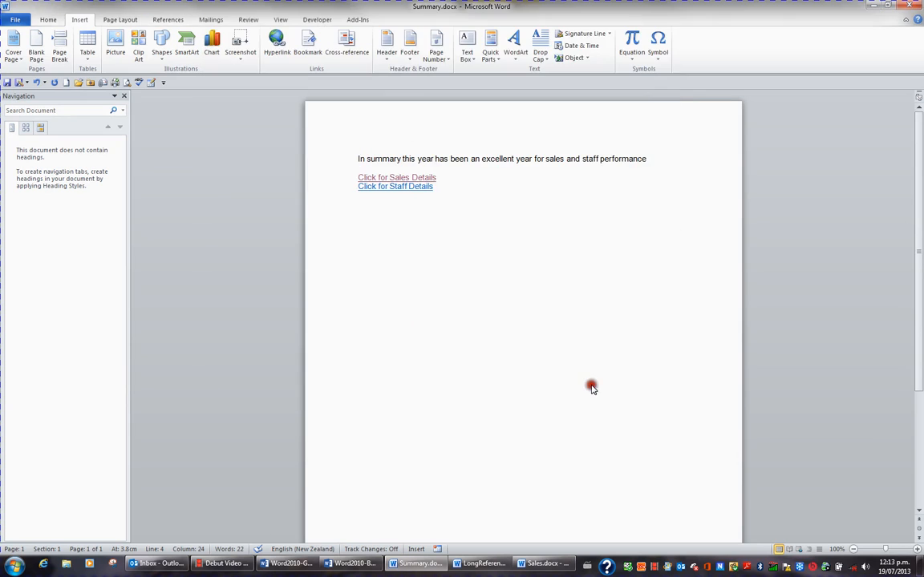
# Follow the staff link and add the line "Click to return to the Summary" below the staff details in Staff.docx.
pyautogui.click(409, 190)
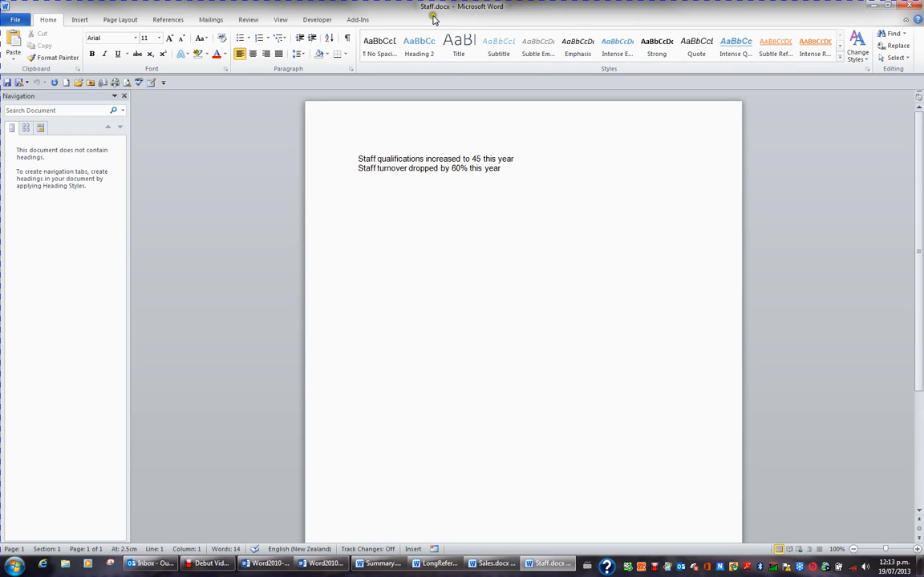
pyautogui.click(506, 169)
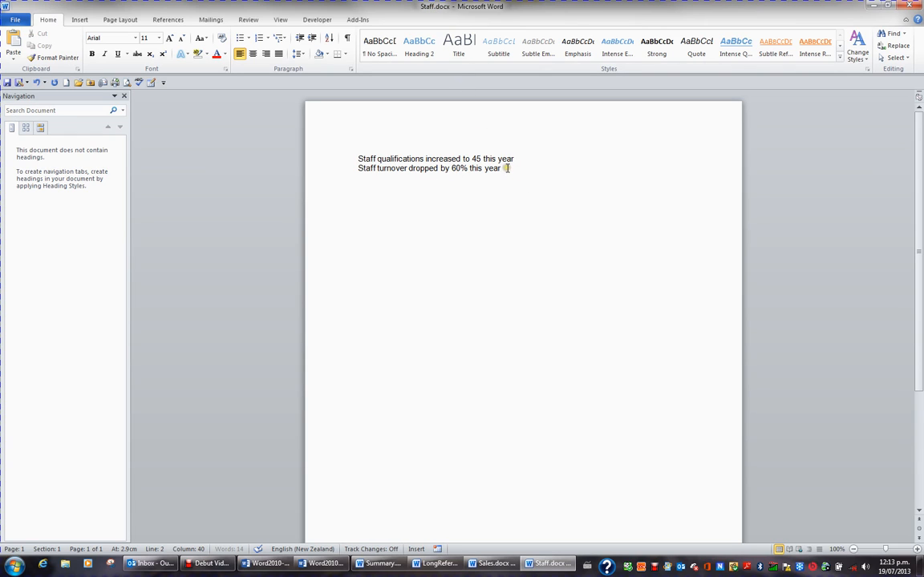
pyautogui.press('Return')
pyautogui.press('Return')
pyautogui.write('C')
pyautogui.press('BackSpace')
pyautogui.press('BackSpace')
pyautogui.write('o return to the Su')
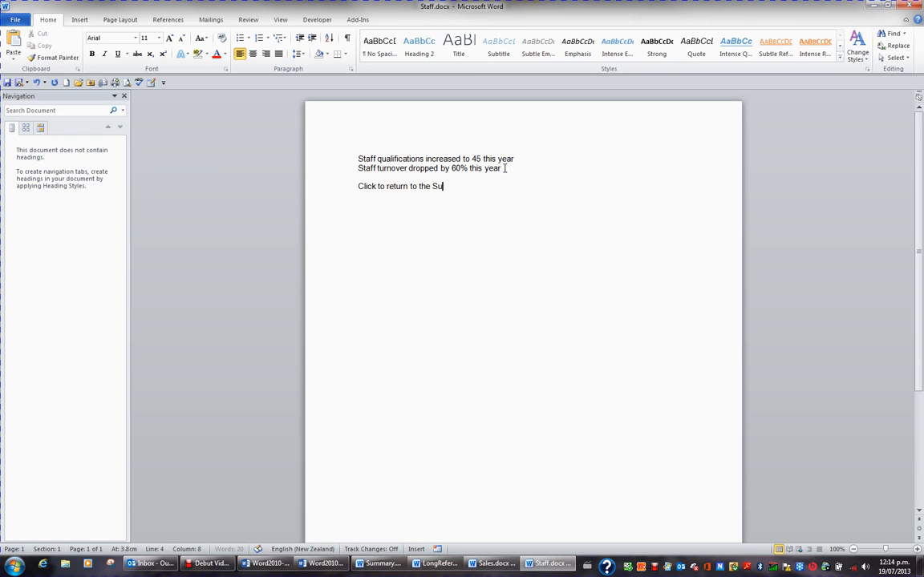
pyautogui.write('mmary')
# Hyperlink the "Click to return to the Summary" line in Staff.docx to the existing file Summary.docx.
pyautogui.hotkey('shift', 'Home')
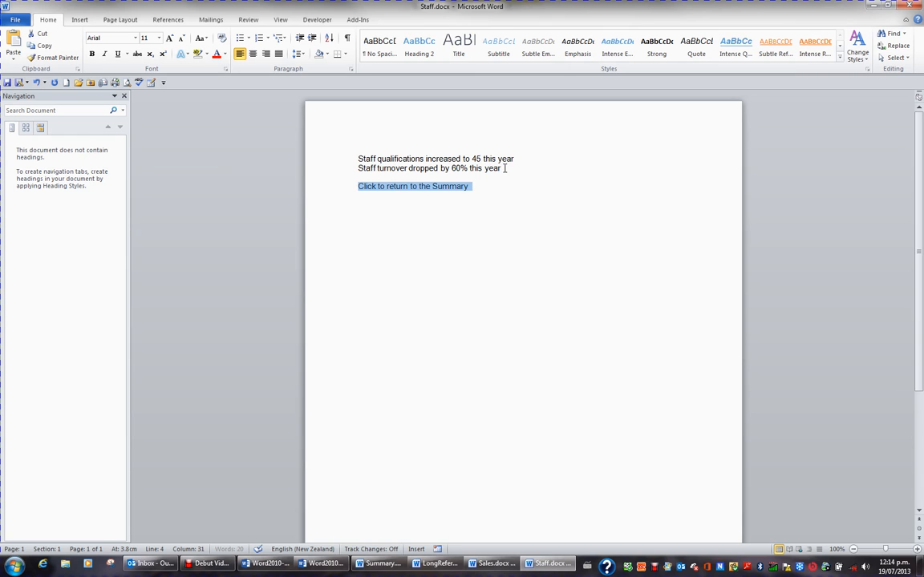
pyautogui.click(85, 22)
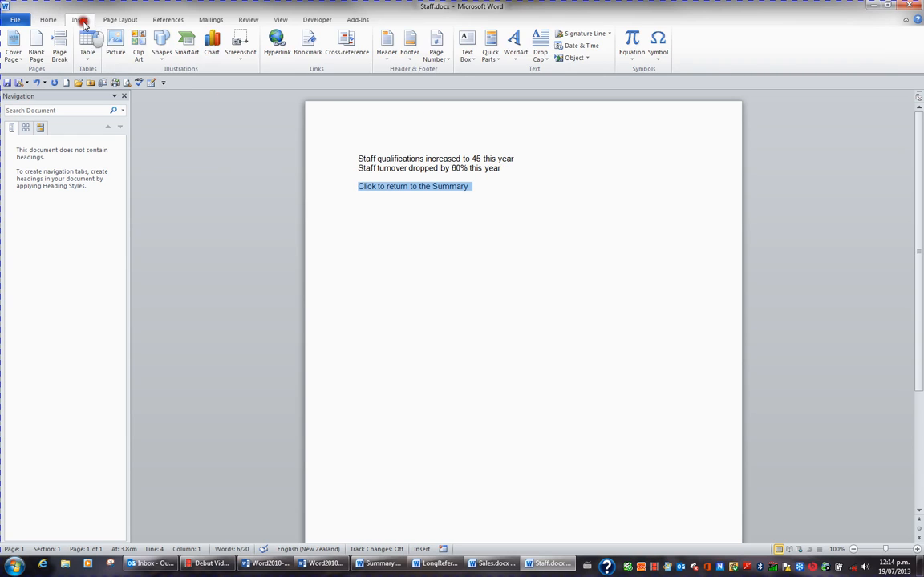
pyautogui.click(277, 42)
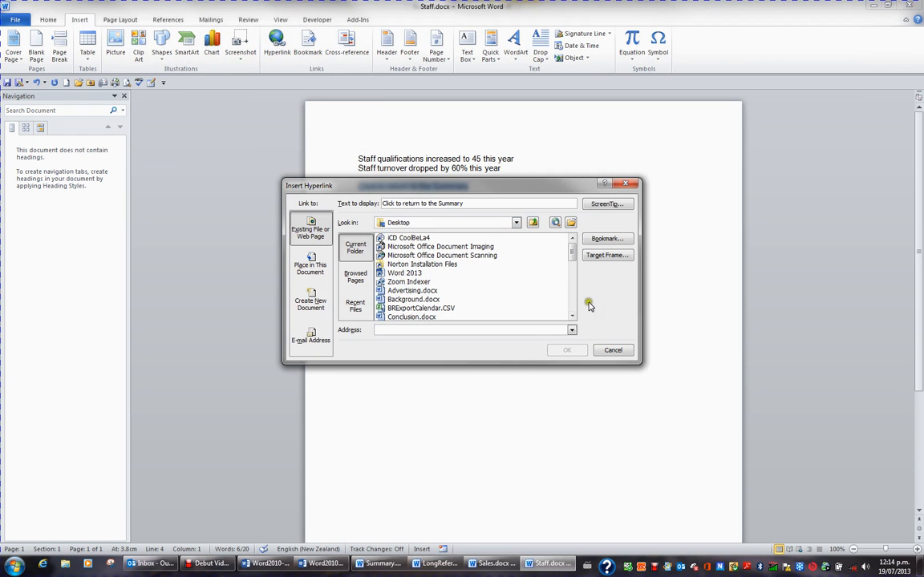
pyautogui.moveTo(572, 250); pyautogui.dragTo(575, 303)
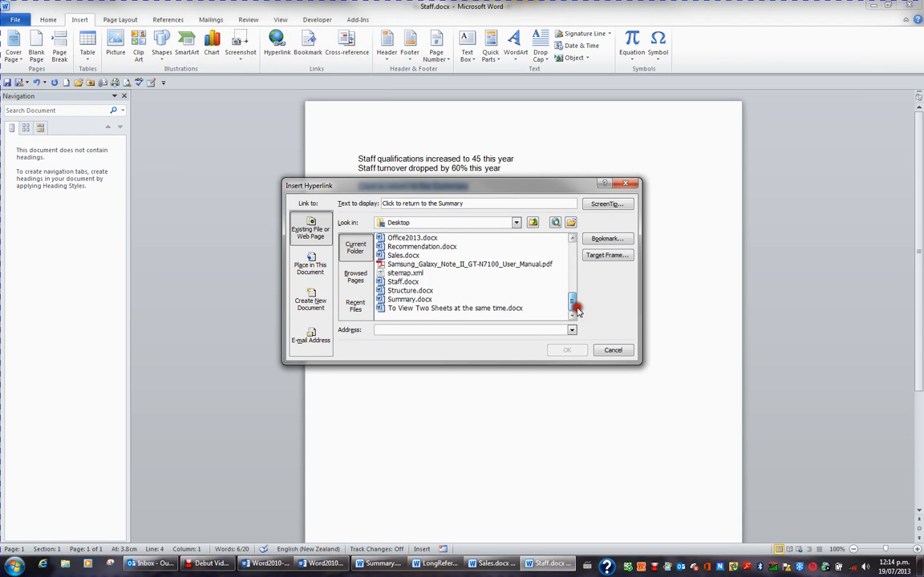
pyautogui.click(411, 299)
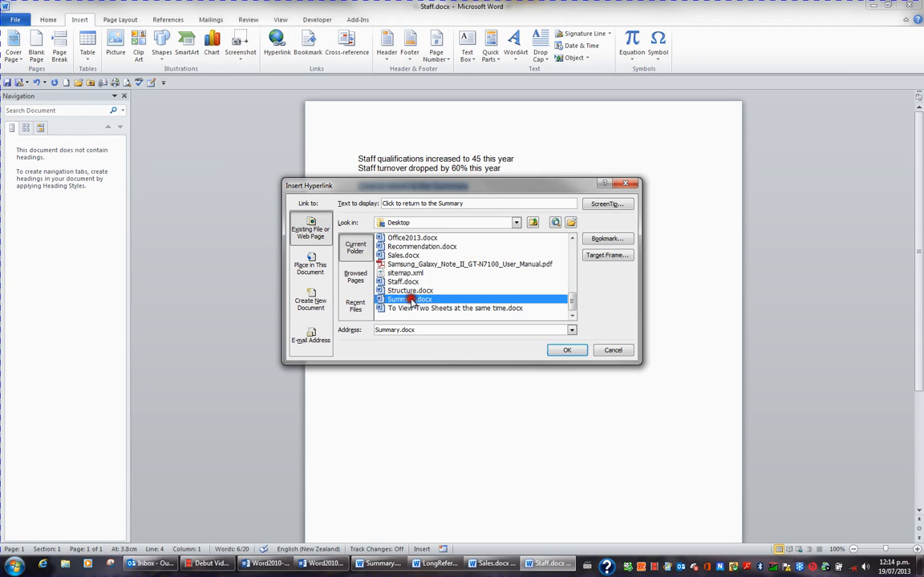
pyautogui.click(569, 351)
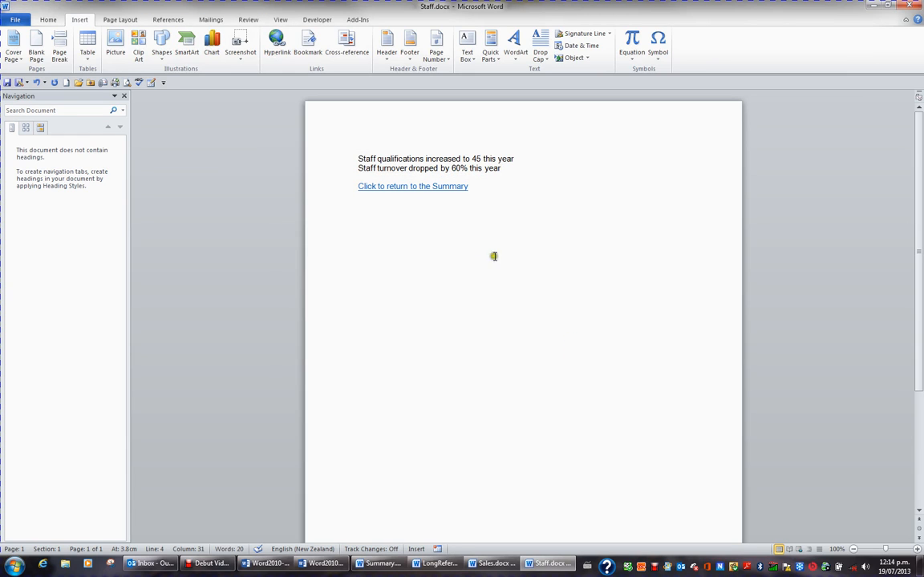
# Test the links between Summary.docx, Sales.docx and Staff.docx by following them in both directions.
pyautogui.click(452, 189)
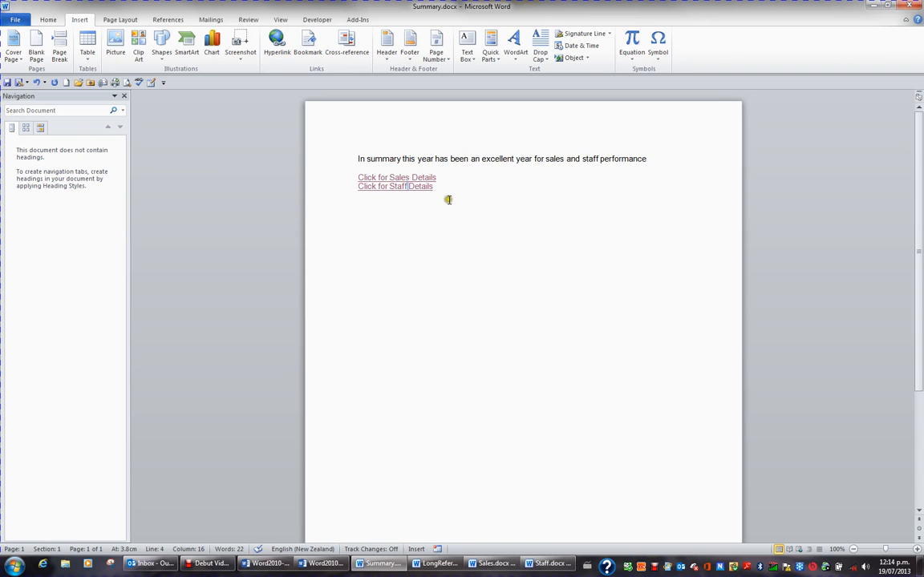
pyautogui.click(449, 200)
pyautogui.keyDown('ctrl'); pyautogui.click(422, 178); pyautogui.keyUp('ctrl')
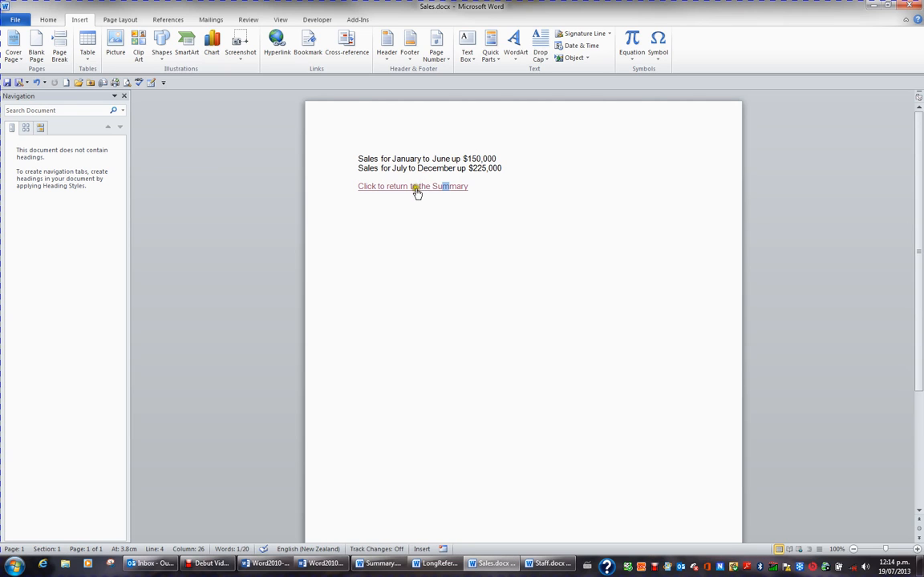
pyautogui.keyDown('ctrl'); pyautogui.click(416, 187); pyautogui.keyUp('ctrl')
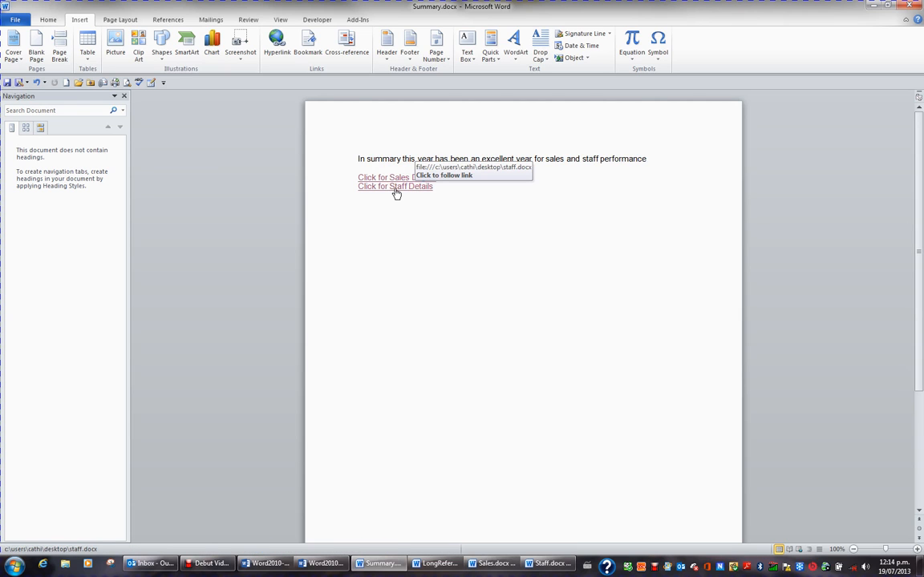
pyautogui.keyDown('ctrl'); pyautogui.click(395, 190); pyautogui.keyUp('ctrl')
pyautogui.keyDown('ctrl'); pyautogui.click(412, 189); pyautogui.keyUp('ctrl')
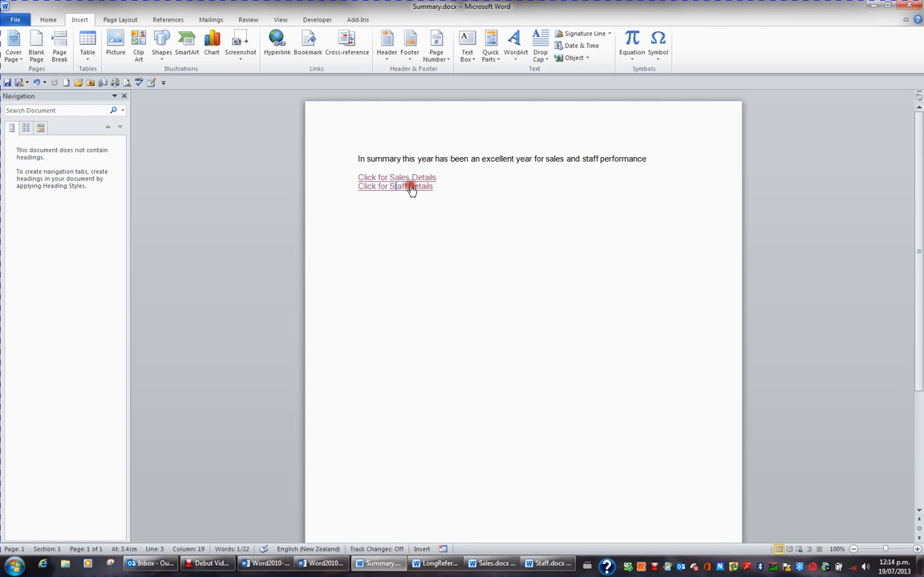
# Add the line "Go to Software Solutions web site" below the two detail links in Summary.docx, leaving a blank line between.
pyautogui.click(391, 198)
pyautogui.press('Return')
pyautogui.press('Return')
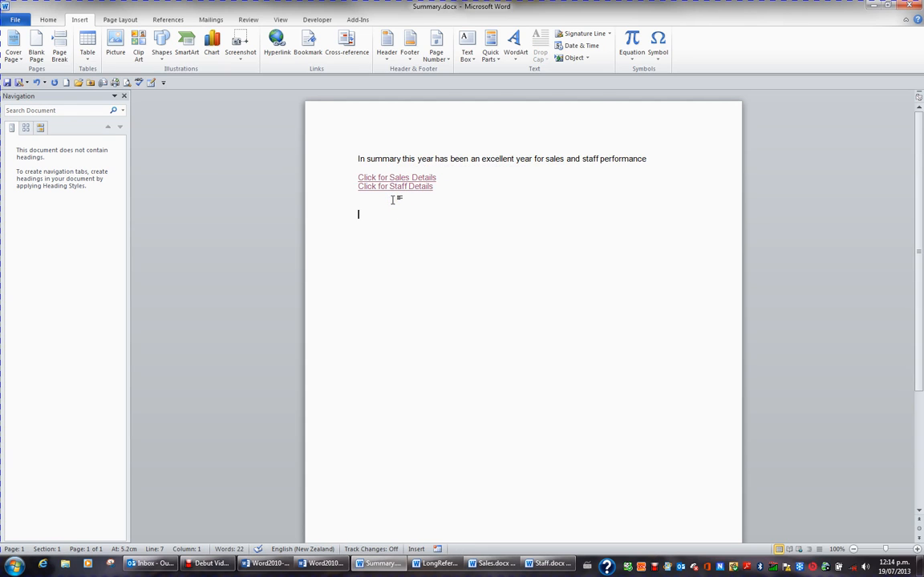
pyautogui.write('Go to')
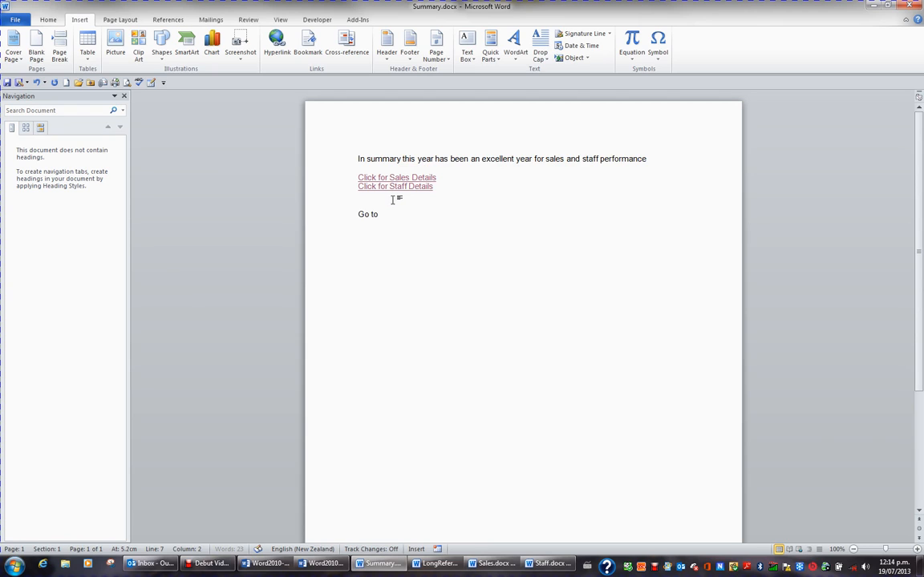
pyautogui.write(' Software Solutions web site')
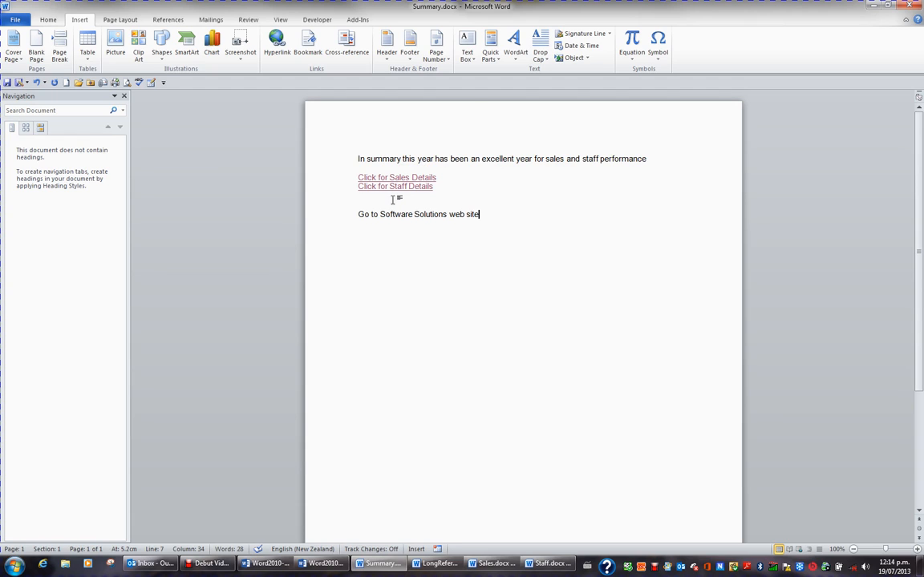
pyautogui.click(342, 215)
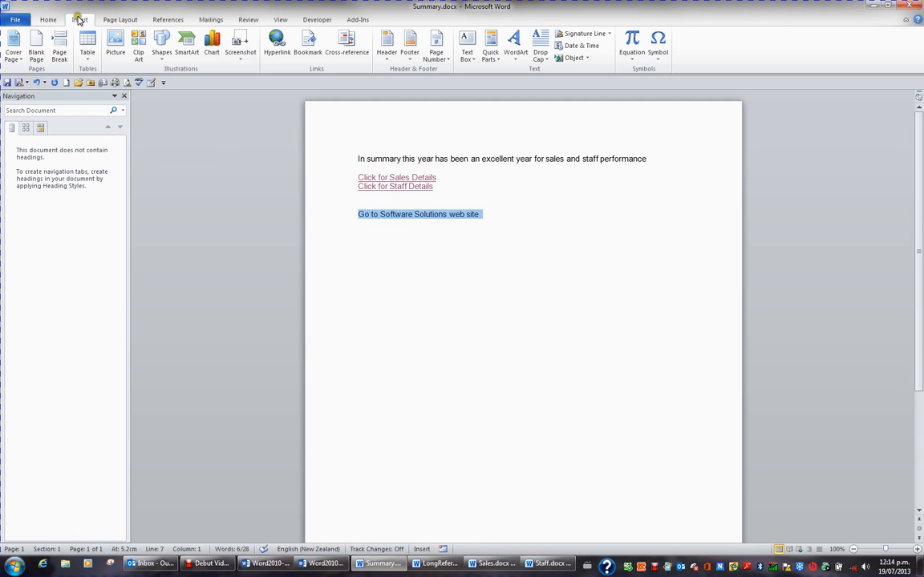
pyautogui.click(277, 44)
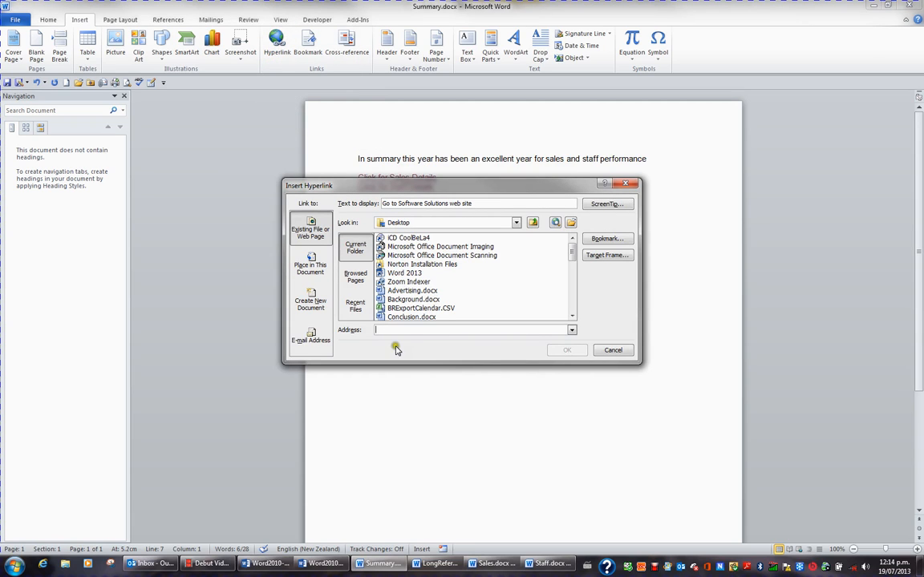
pyautogui.write('www.softwaresolutions.co.nz/')
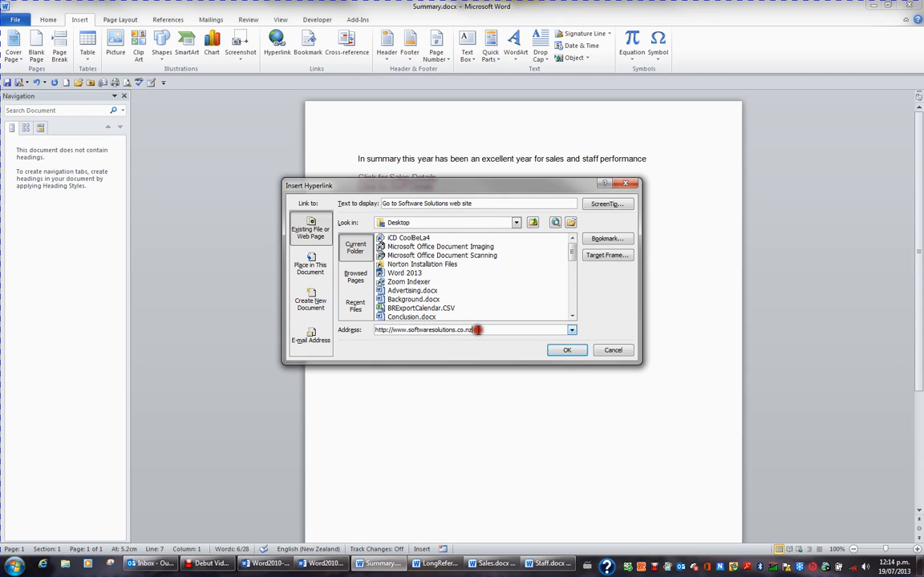
pyautogui.click(552, 350)
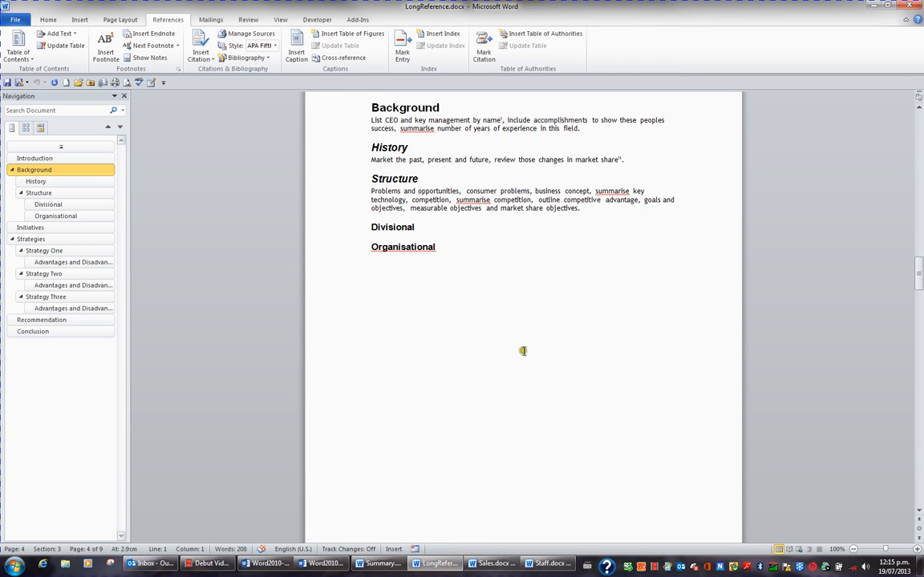
# Bookmark the Background heading in LongReference.docx with the name "Background".
pyautogui.scroll(2, 522, 350)
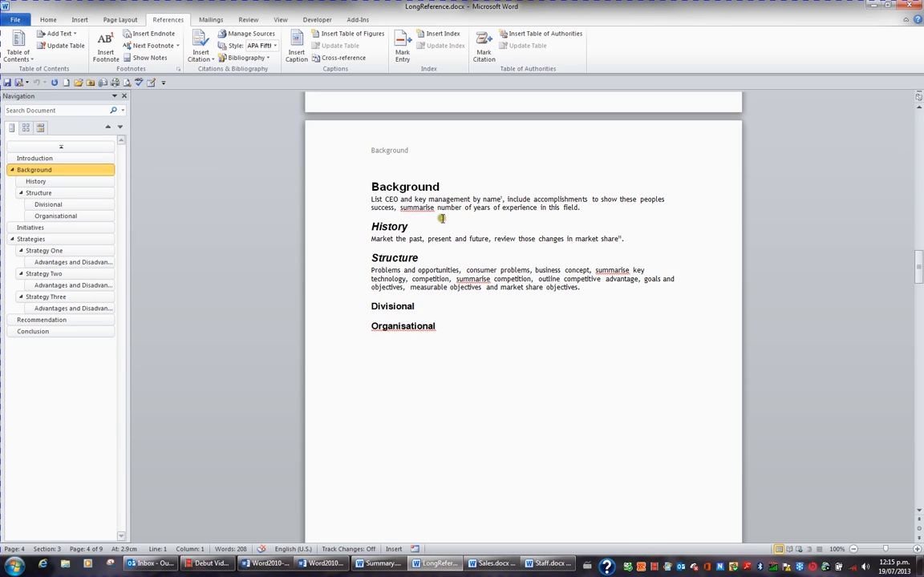
pyautogui.click(342, 191)
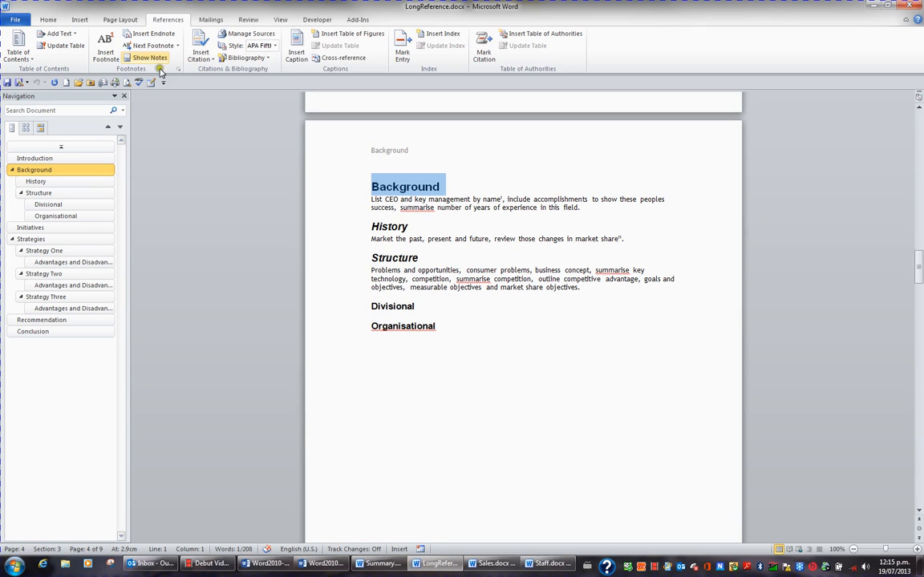
pyautogui.click(79, 19)
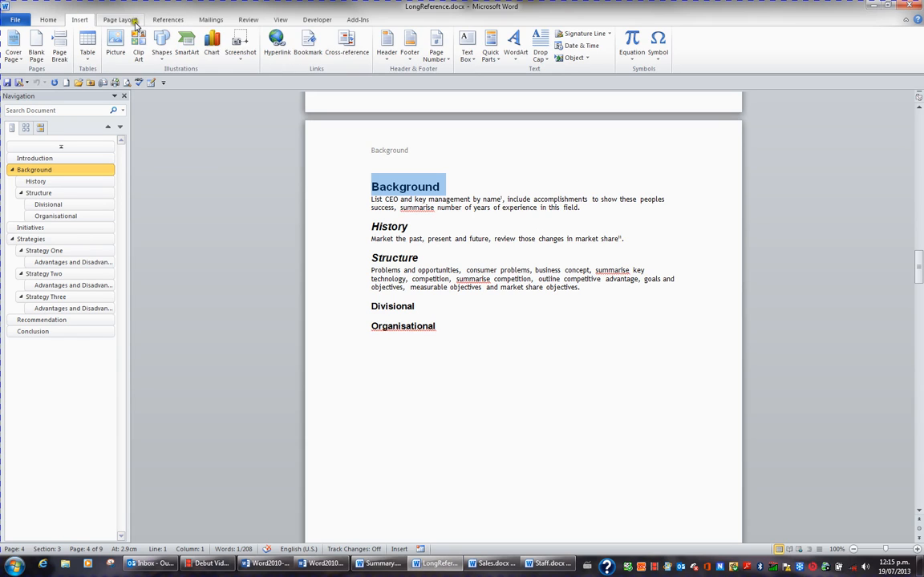
pyautogui.click(309, 49)
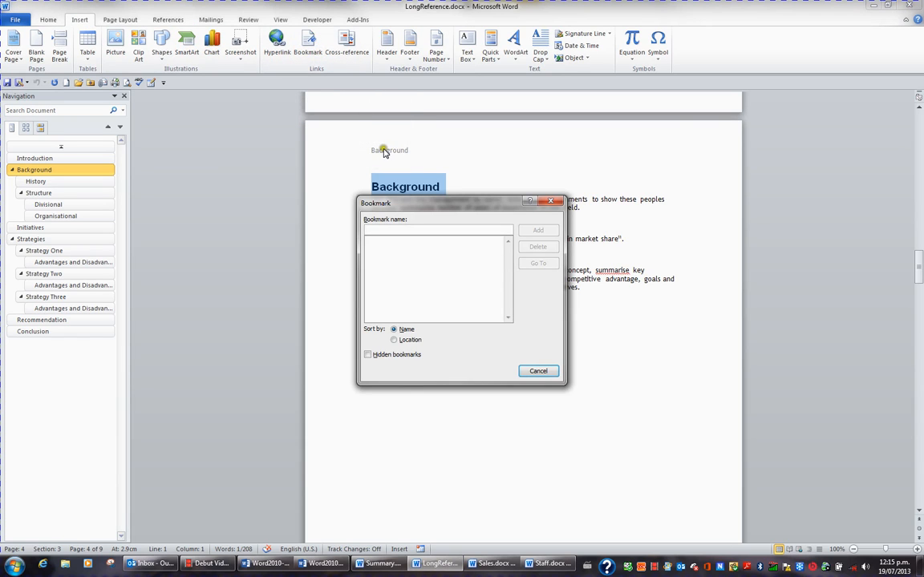
pyautogui.write('Background')
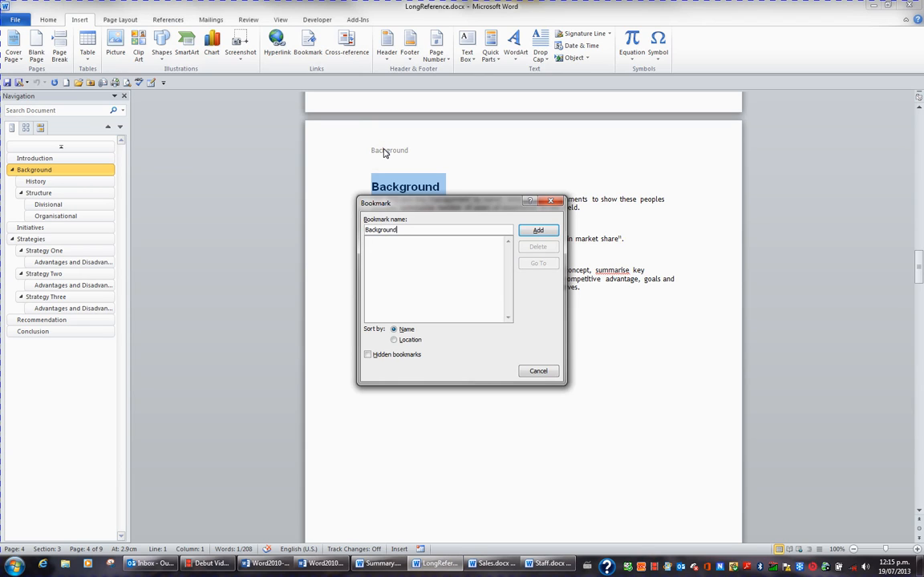
pyautogui.click(539, 231)
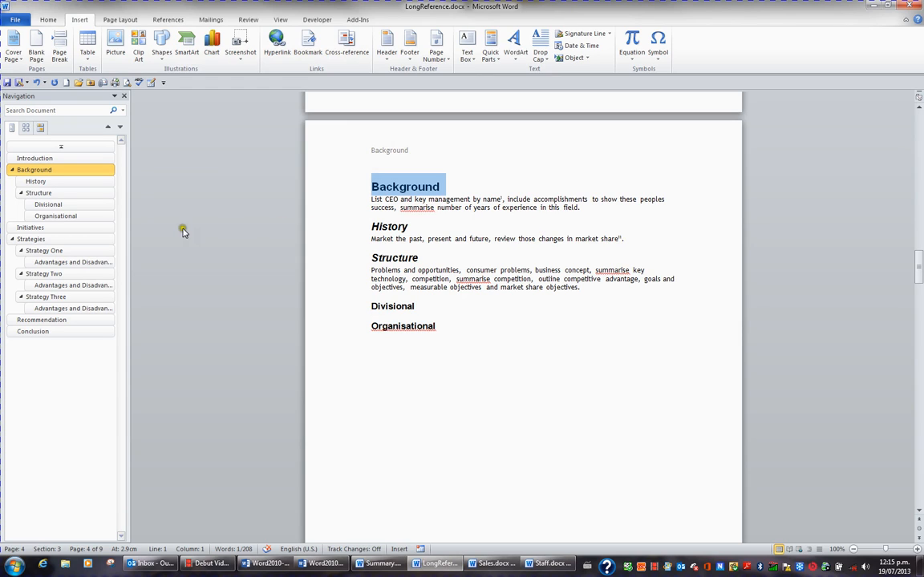
# Go to the Initiatives heading in LongReference.docx and bookmark it with the name "Initiatives".
pyautogui.click(88, 229)
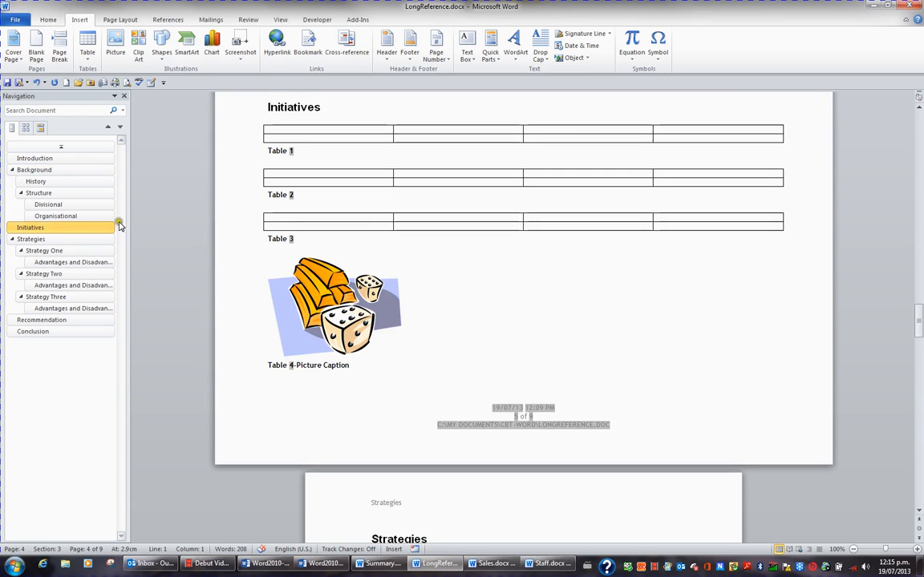
pyautogui.click(241, 109)
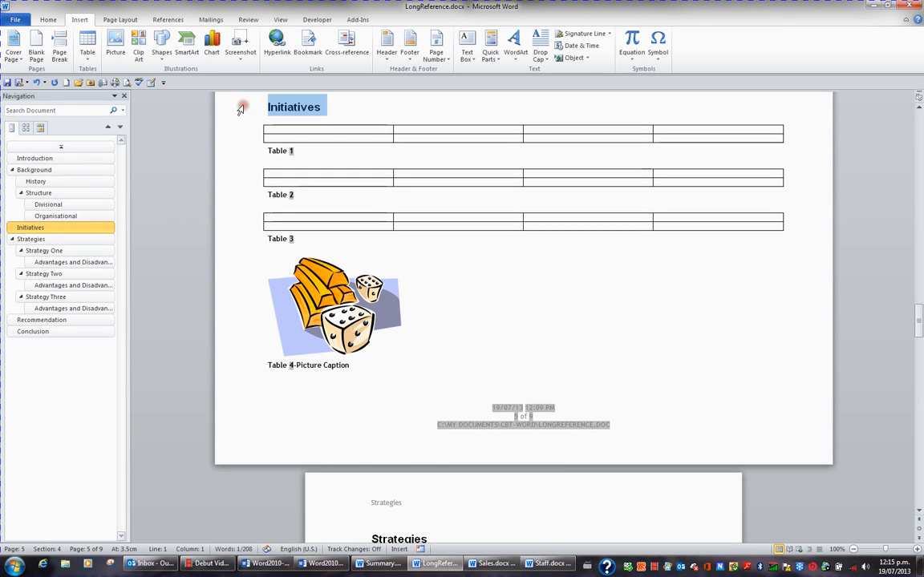
pyautogui.click(309, 45)
pyautogui.write('I')
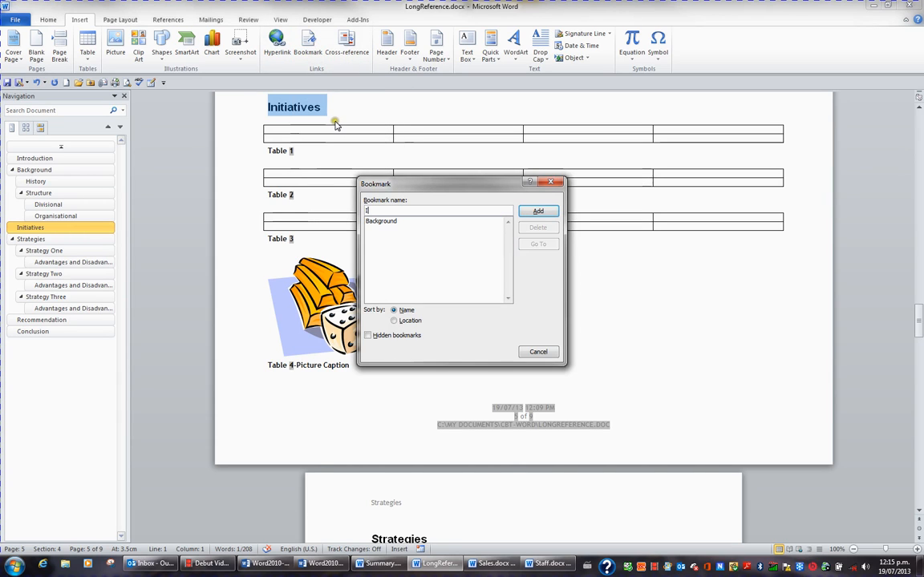
pyautogui.write('nitiatives')
pyautogui.click(536, 211)
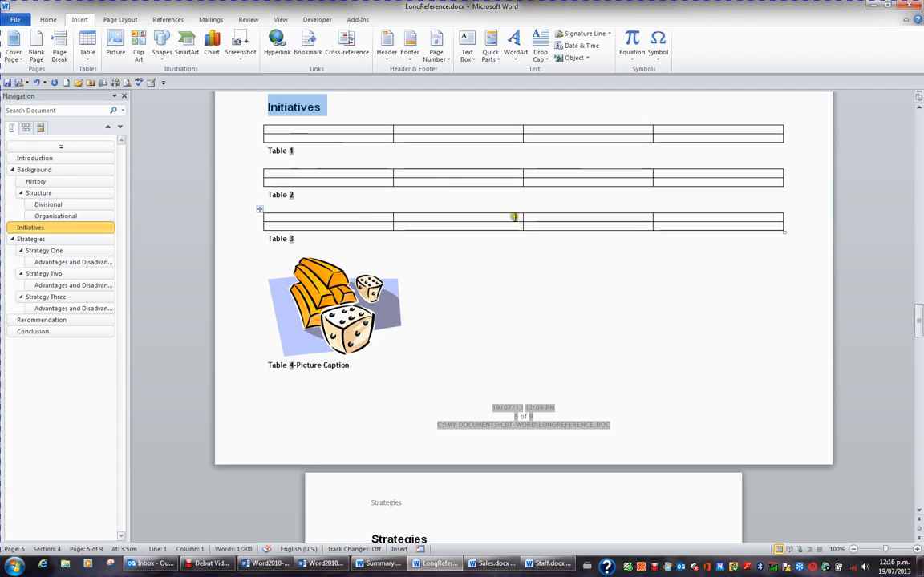
# Insert the line "Click to go to Background" directly below the Initiatives heading.
pyautogui.click(335, 110)
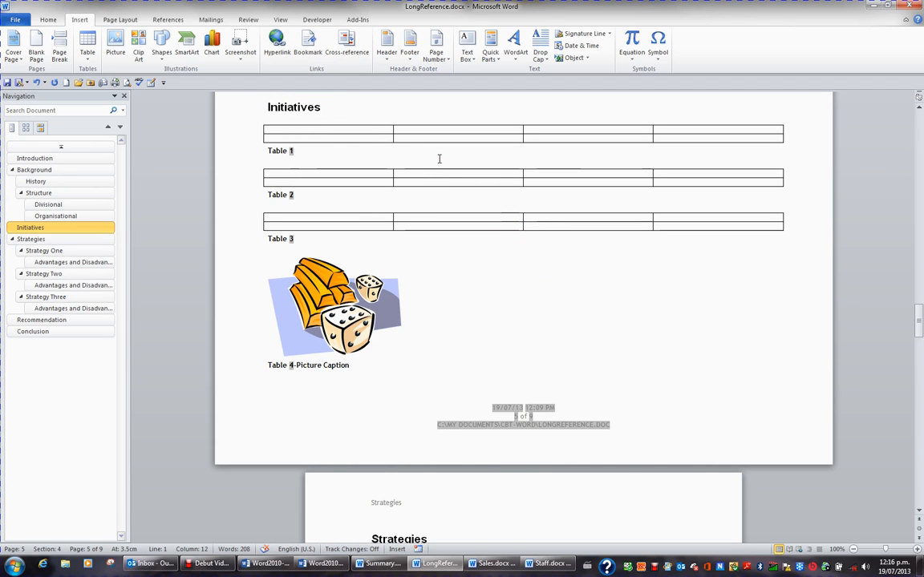
pyautogui.press('Return')
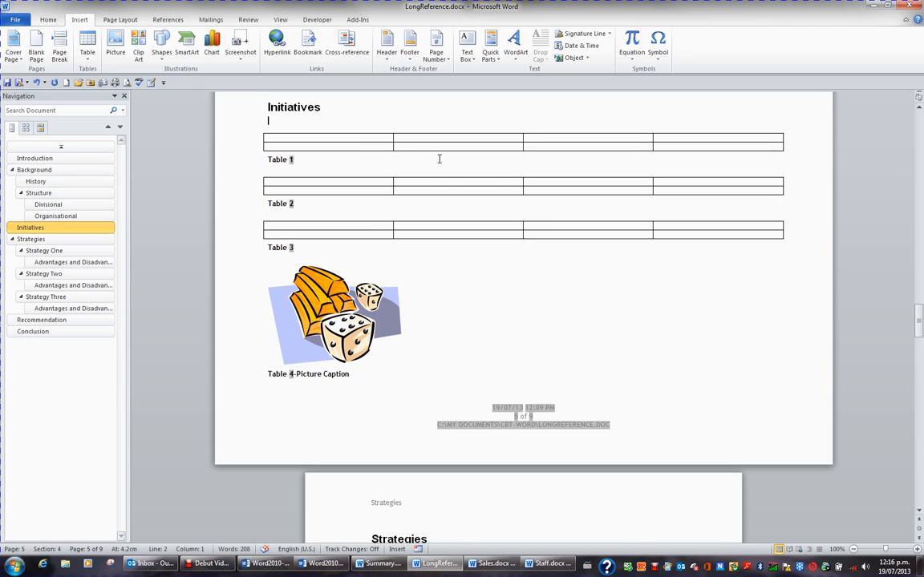
pyautogui.write('Click')
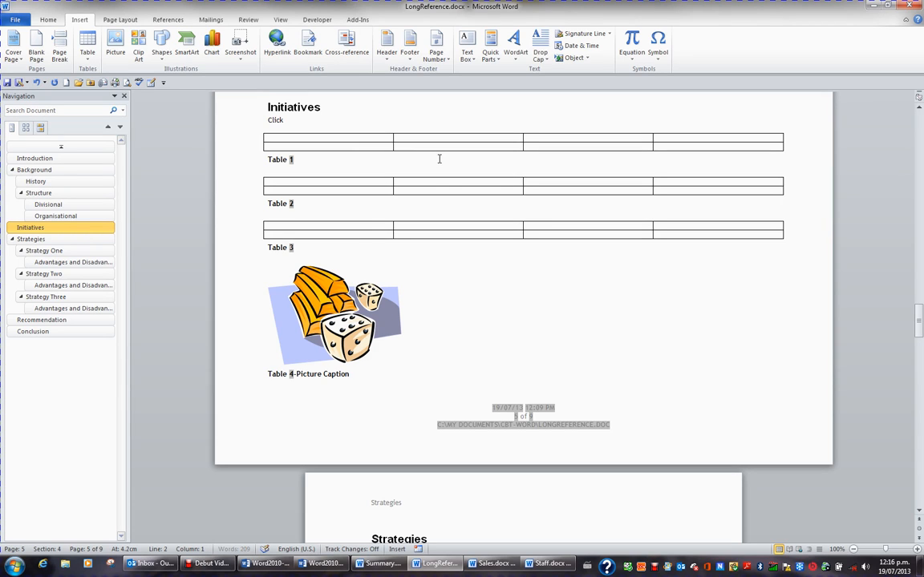
pyautogui.write(' to go to Background')
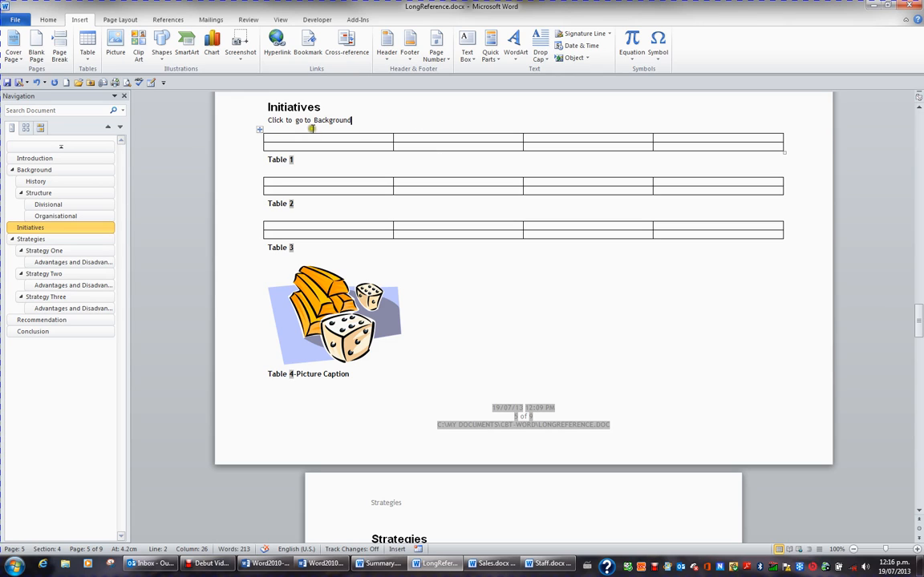
# Hyperlink the "Click to go to Background" line to the Background bookmark in this document and follow the link.
pyautogui.click(239, 121)
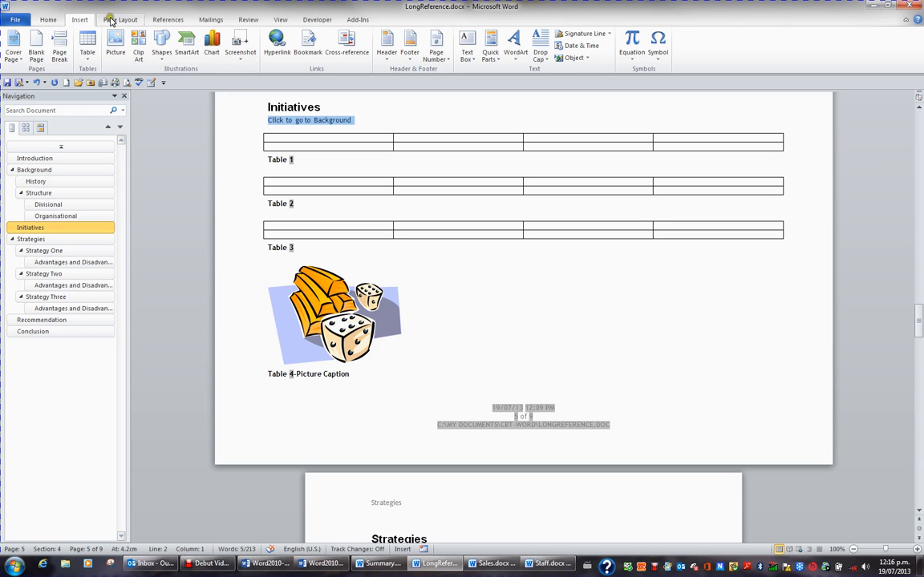
pyautogui.click(277, 44)
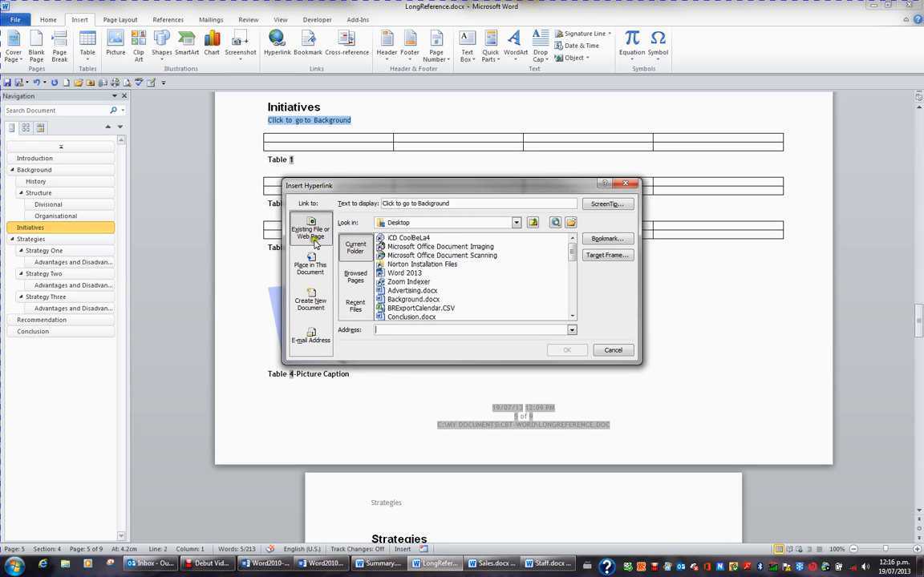
pyautogui.click(310, 264)
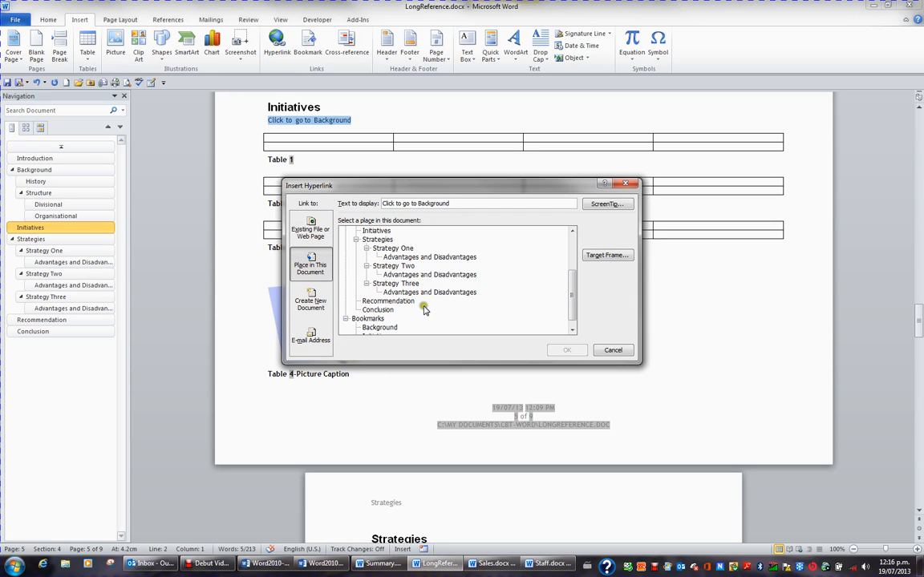
pyautogui.click(572, 330)
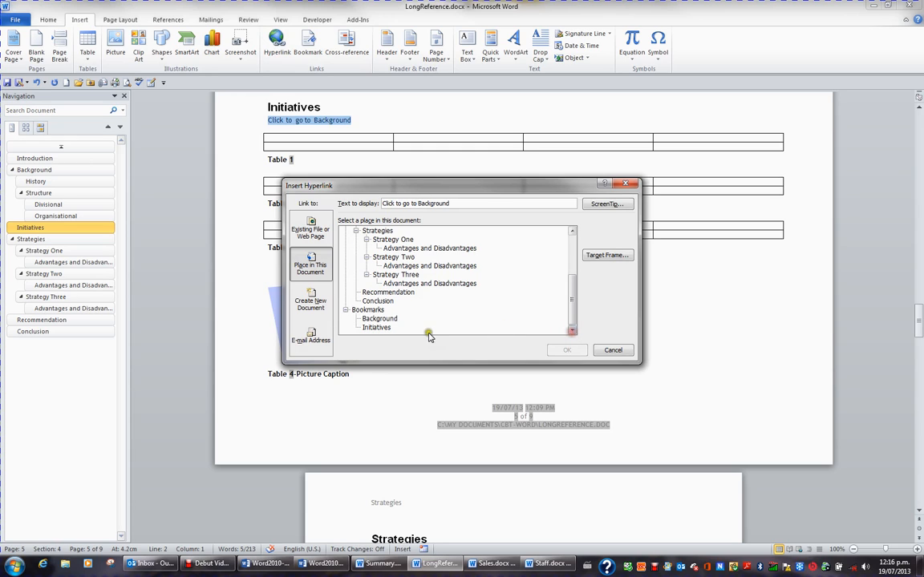
pyautogui.click(379, 319)
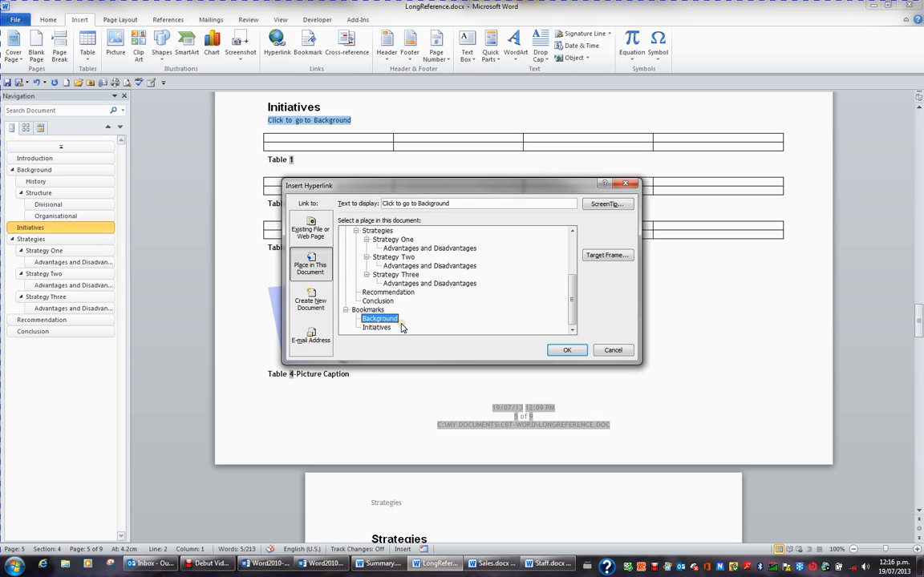
pyautogui.click(564, 352)
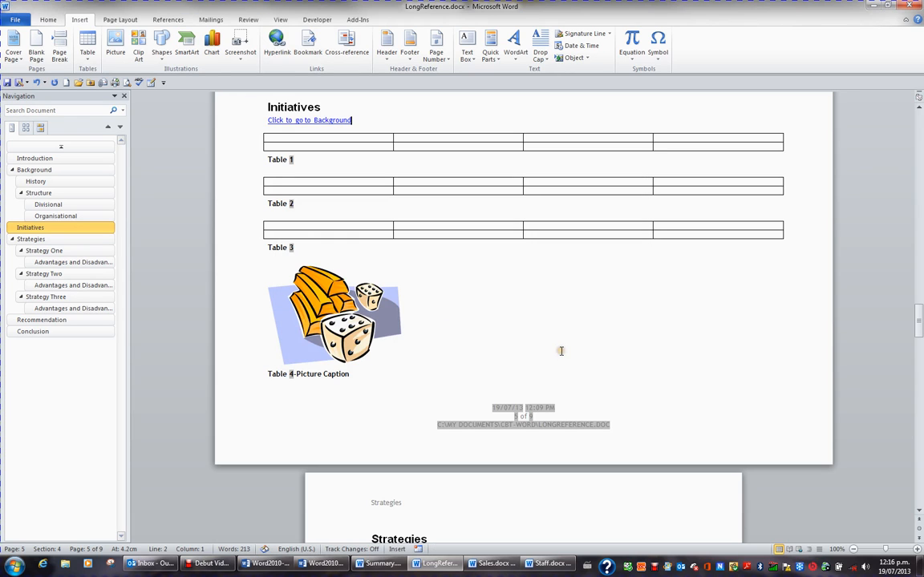
pyautogui.click(342, 122)
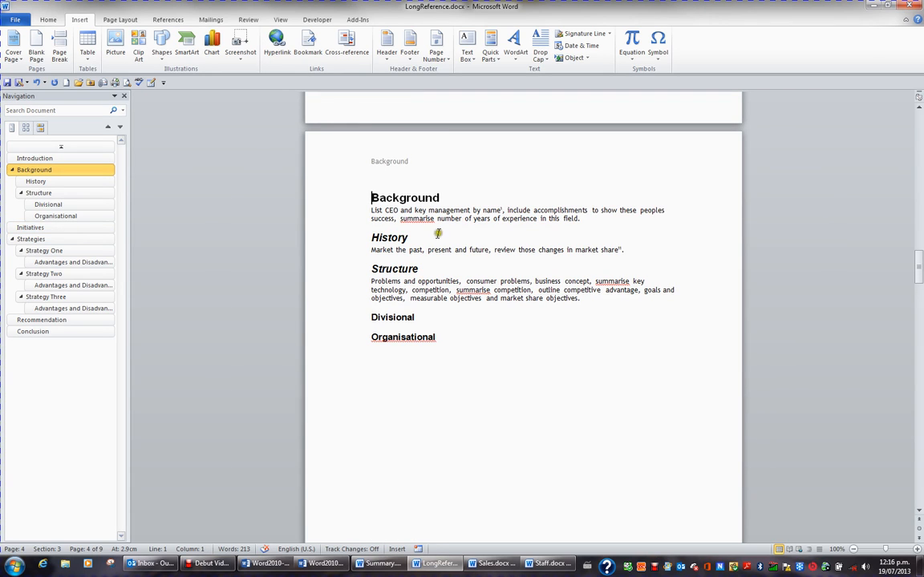
# Insert the line "Go to Initiatives" directly below the Background heading, followed by an empty line.
pyautogui.click(454, 198)
pyautogui.press('Return')
pyautogui.write('Go to Initi')
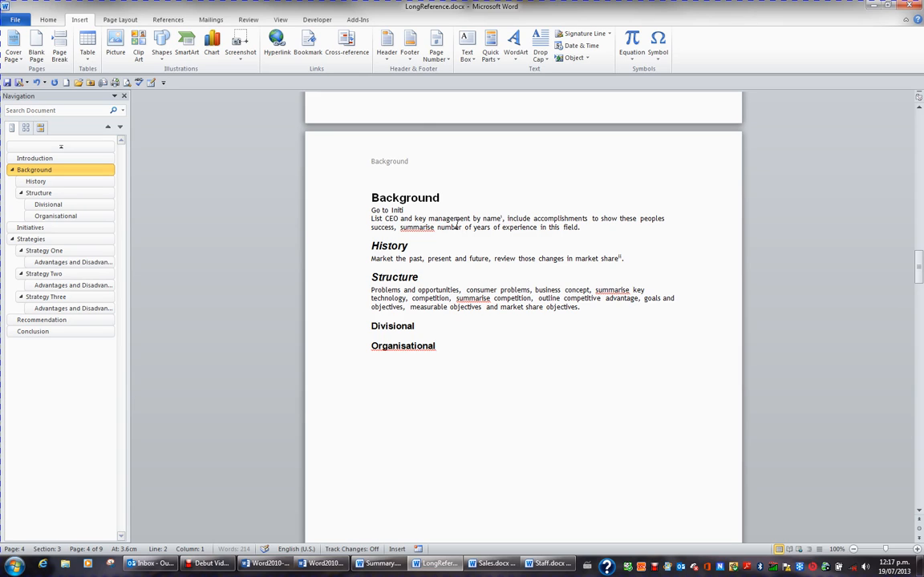
pyautogui.write('atives')
pyautogui.press('Return')
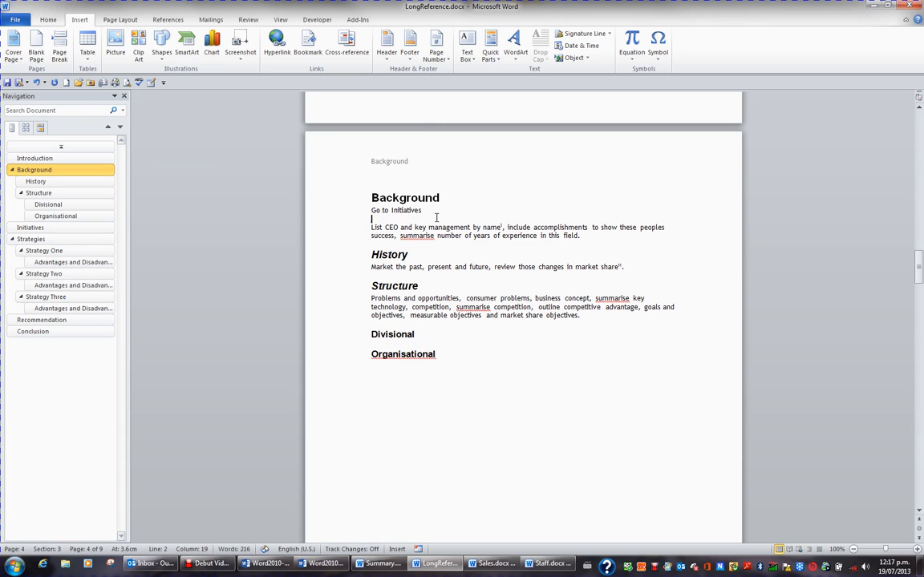
# Hyperlink the "Go to Initiatives" line to the Initiatives bookmark and test the links in both directions.
pyautogui.click(358, 210)
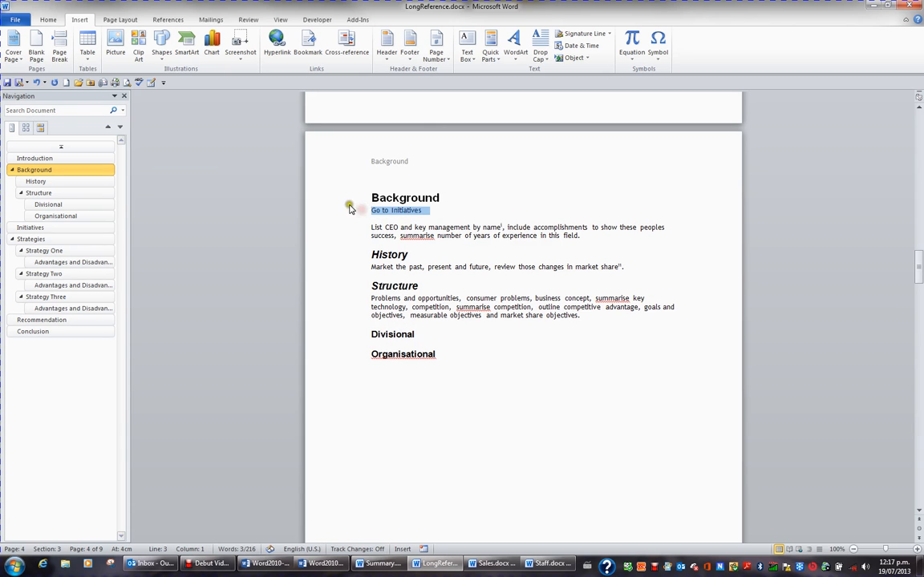
pyautogui.click(277, 44)
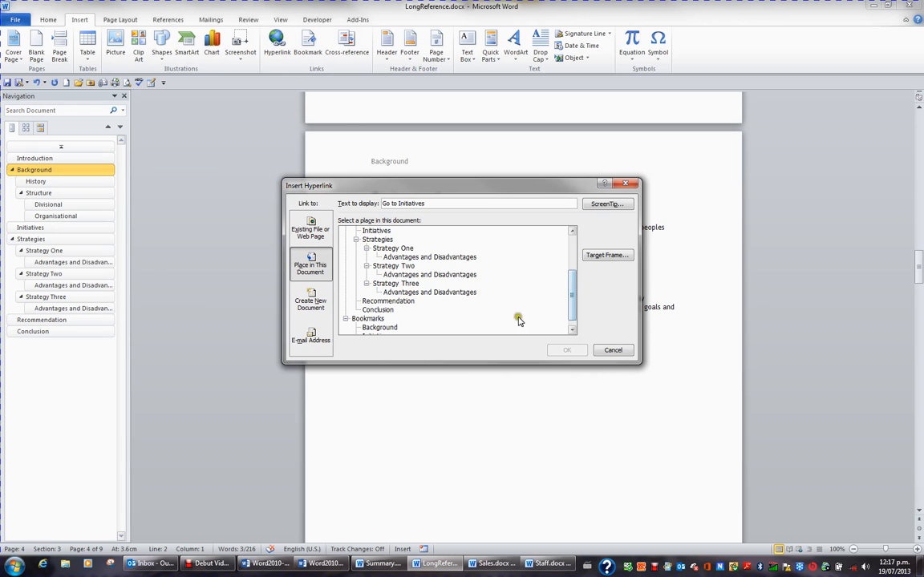
pyautogui.click(571, 319)
pyautogui.click(377, 327)
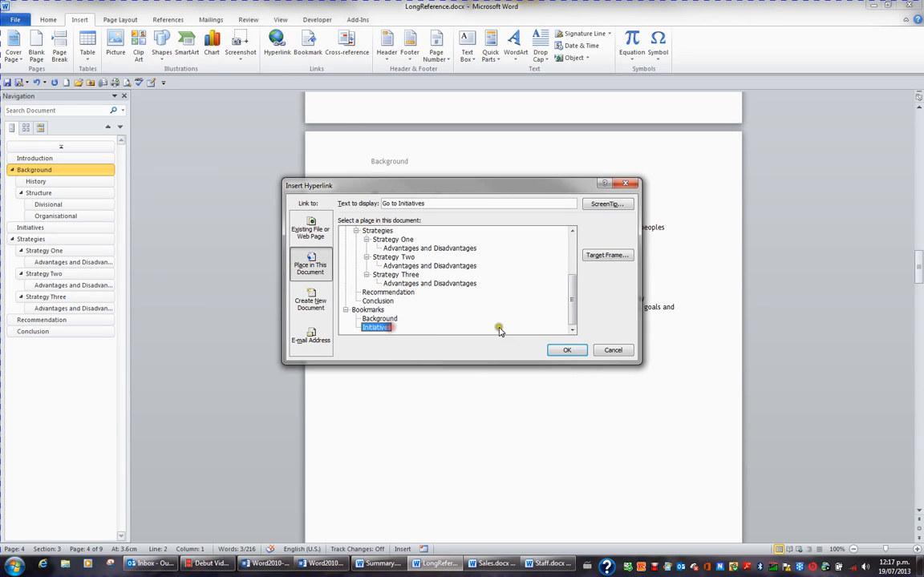
pyautogui.click(585, 355)
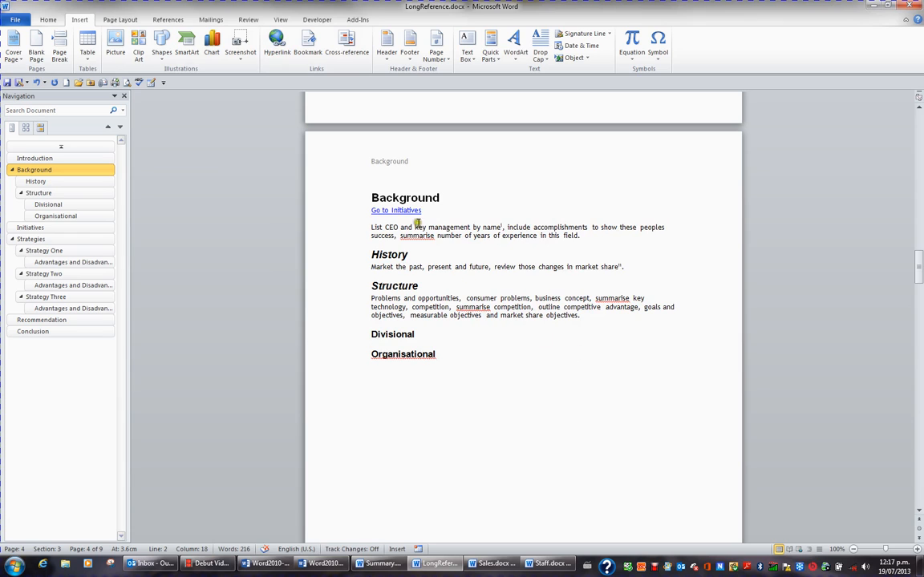
pyautogui.click(410, 212)
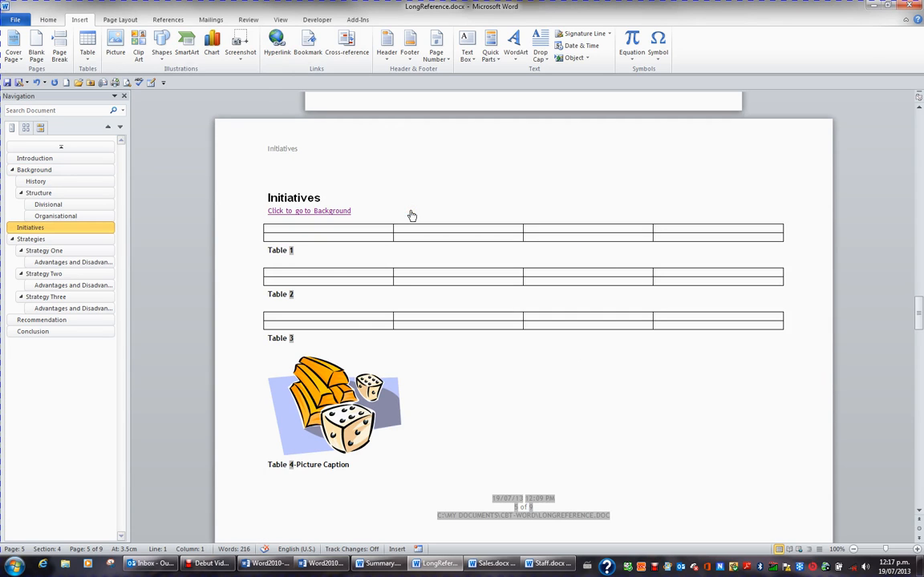
pyautogui.click(339, 213)
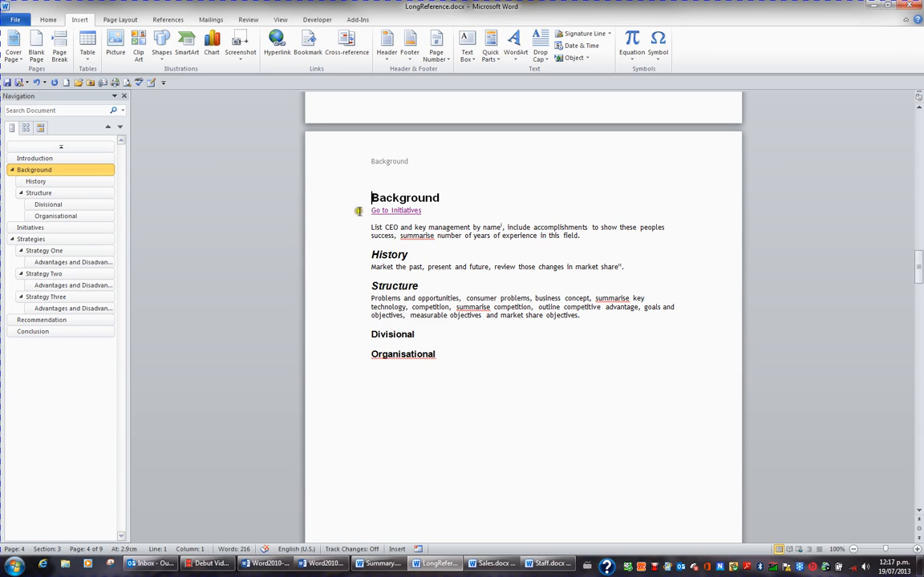
# Examine the hyperlink options for places in this document and for e-mail addresses from the empty line under "Go to Initiatives".
pyautogui.click(418, 223)
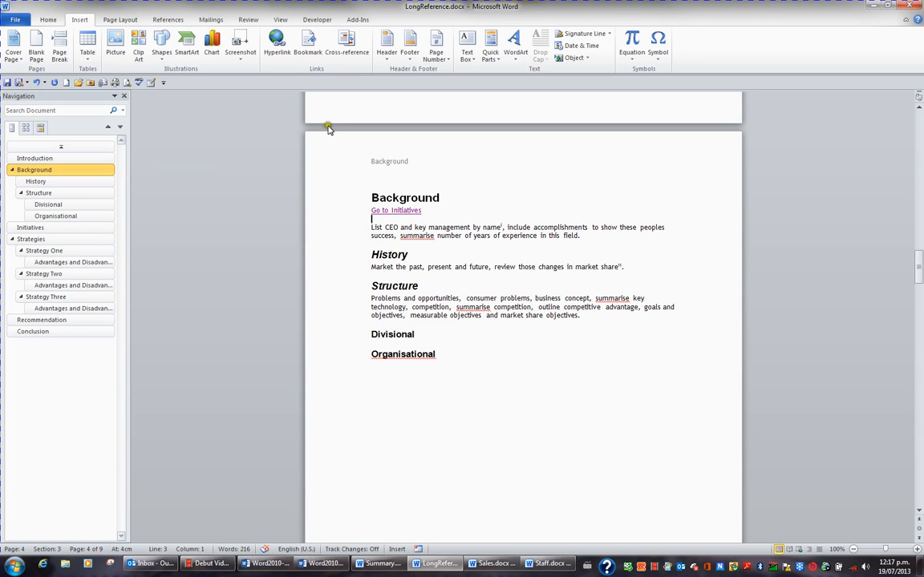
pyautogui.click(277, 44)
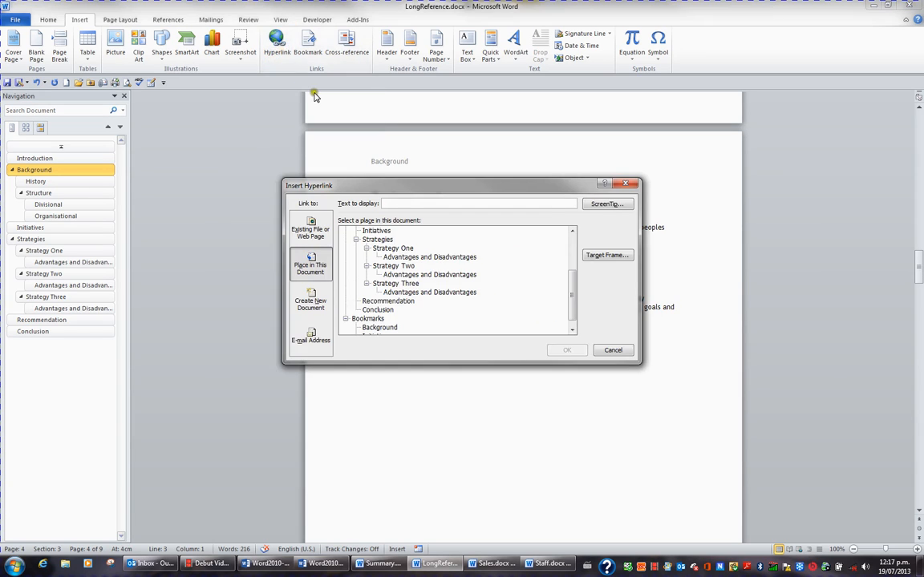
pyautogui.scroll(3, 531, 276)
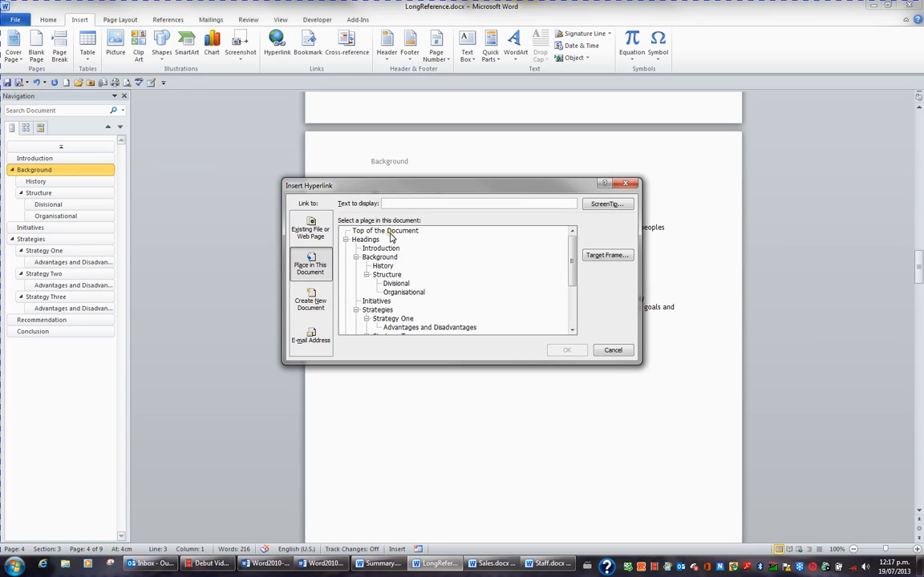
pyautogui.click(316, 344)
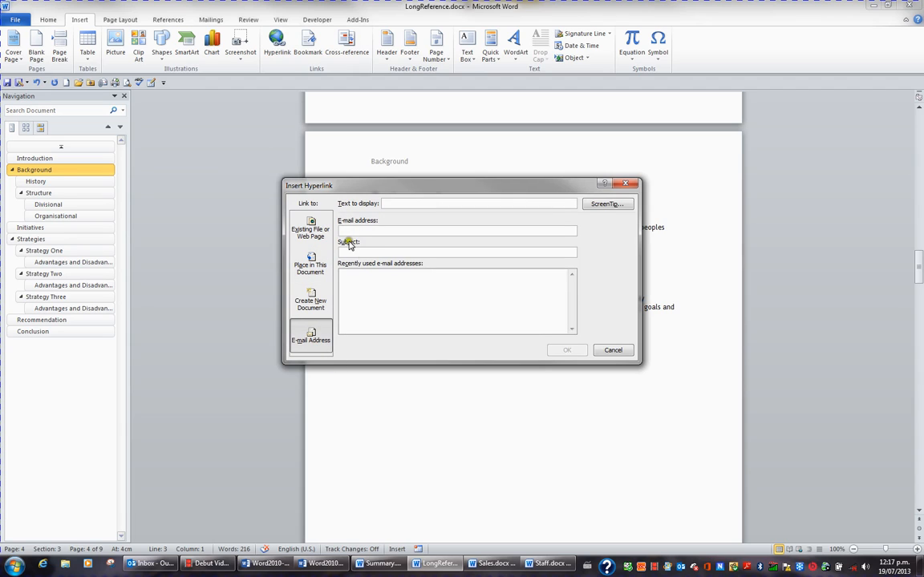
pyautogui.click(374, 232)
pyautogui.click(392, 301)
pyautogui.click(400, 302)
pyautogui.click(413, 303)
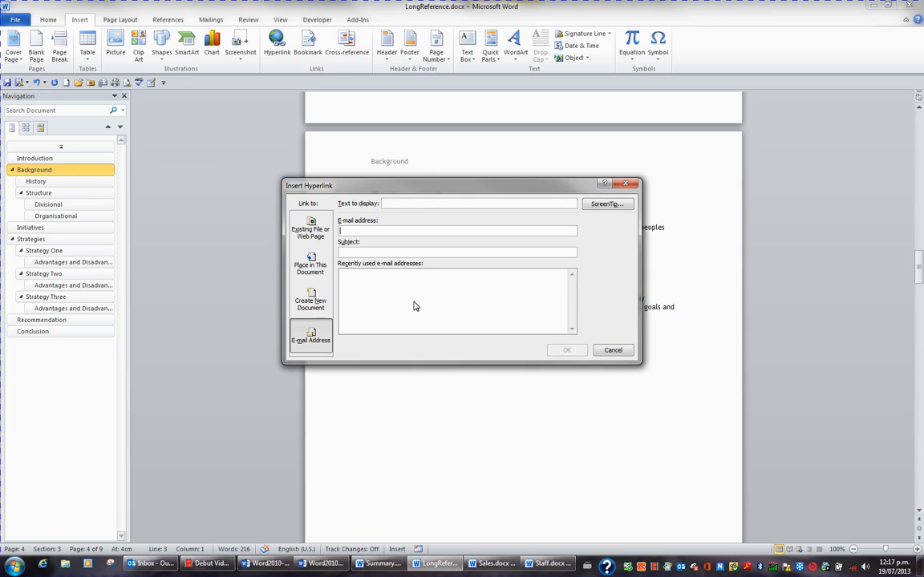